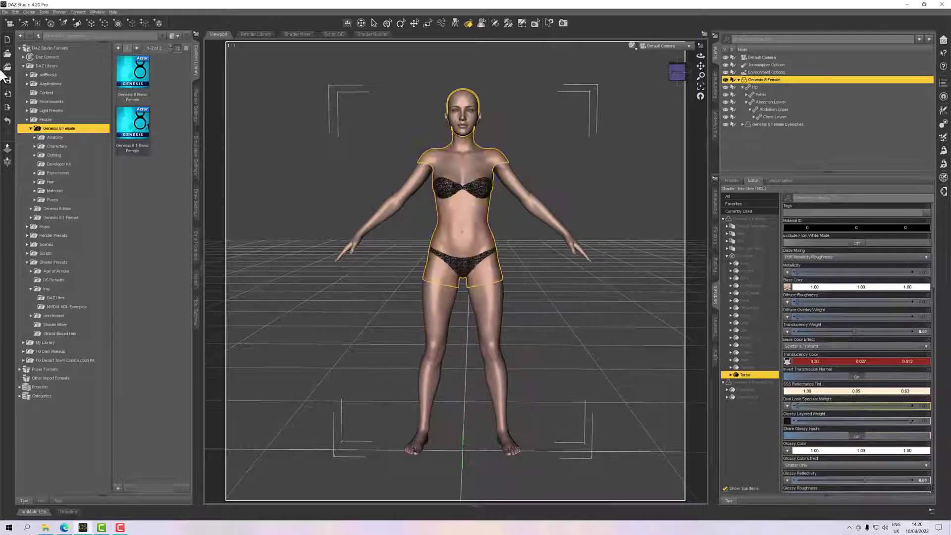
- Export the Genesis 8 Female as an OBJ, overwriting the G8Avatar.obj file in the g8Avt folder
{"action": "left_click", "coordinate": [4, 12]}
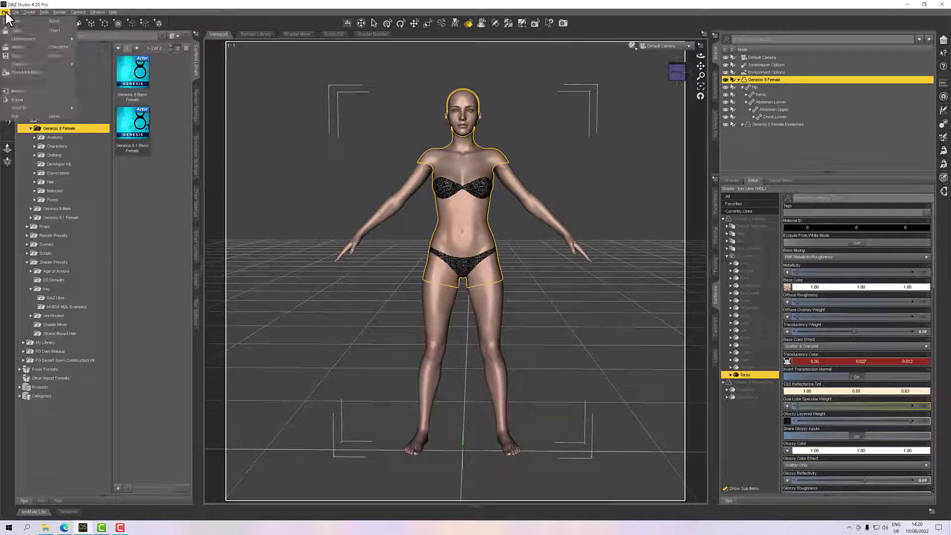
{"action": "left_click", "coordinate": [43, 98]}
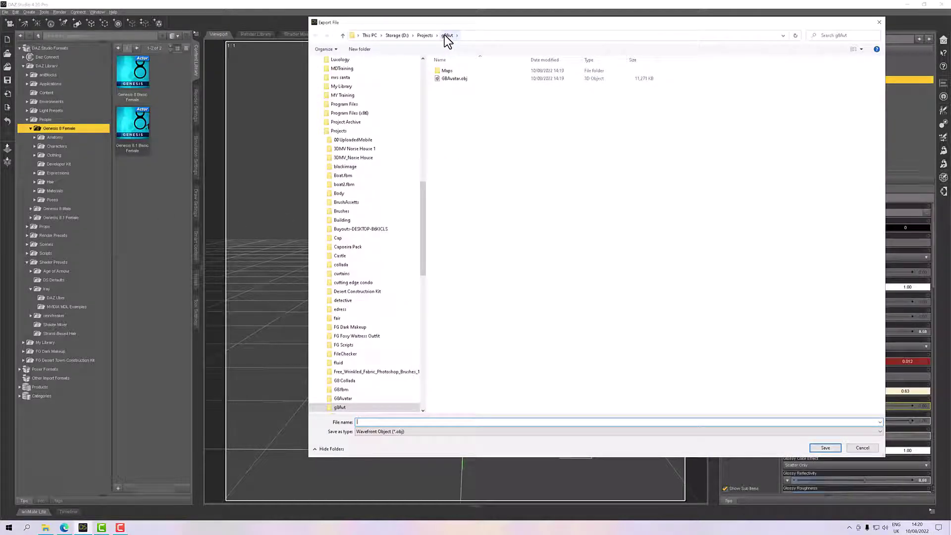
{"action": "left_click", "coordinate": [458, 80]}
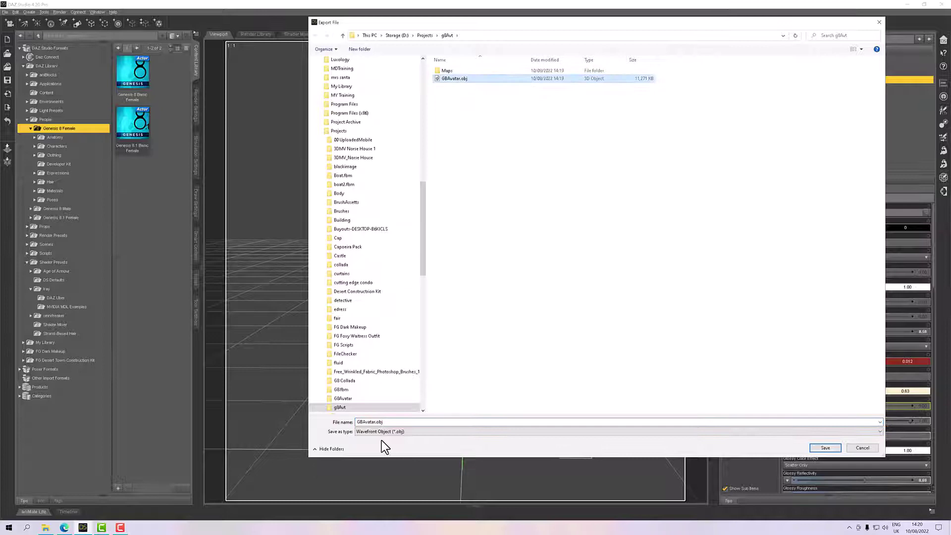
{"action": "double_click", "coordinate": [449, 81]}
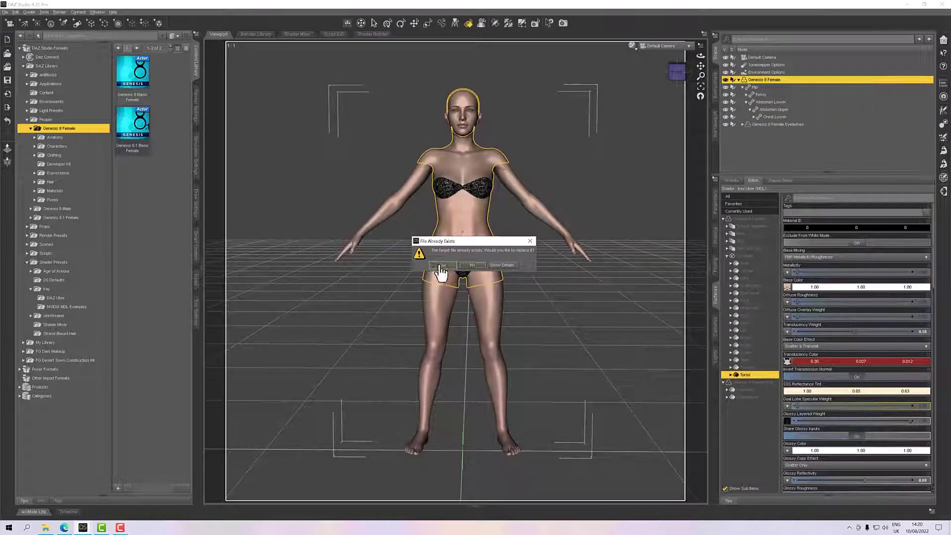
{"action": "left_click", "coordinate": [440, 268]}
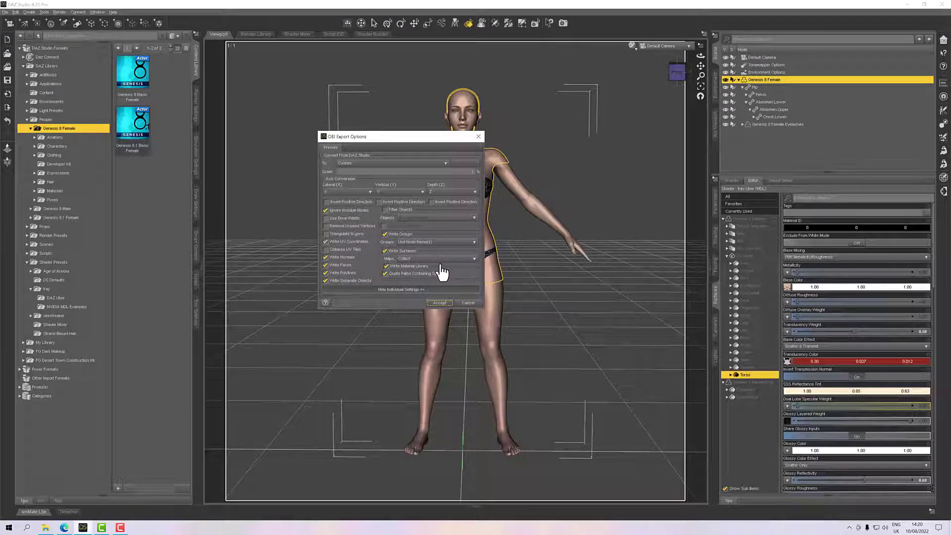
- Export using the Modo (1 unit = 1m) preset with Write Normals enabled and Maps set to Collect
{"action": "left_click", "coordinate": [355, 164]}
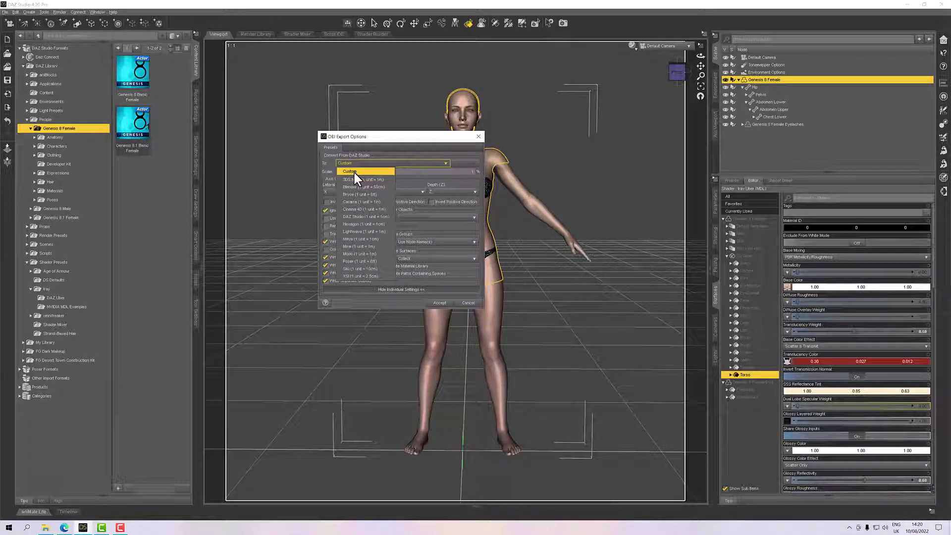
{"action": "left_click", "coordinate": [352, 254]}
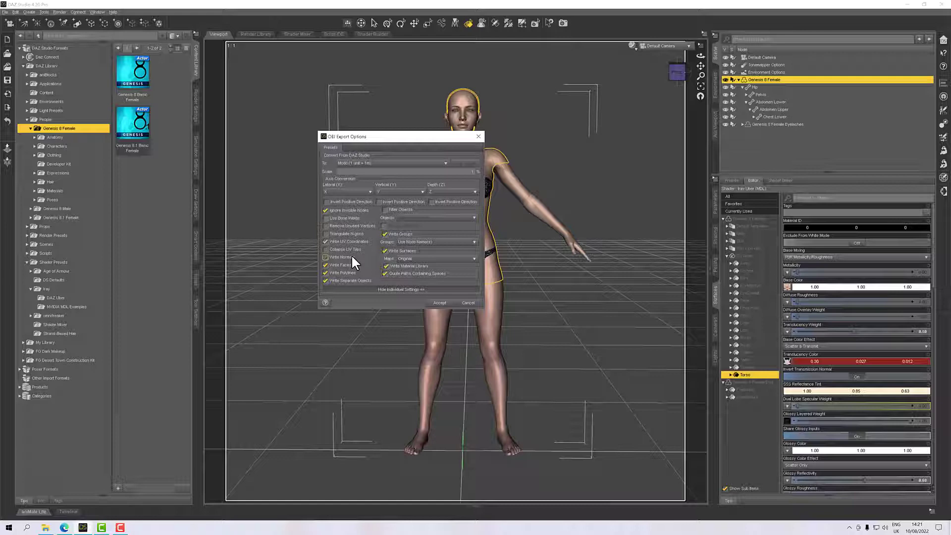
{"action": "left_click", "coordinate": [352, 256]}
{"action": "left_click", "coordinate": [420, 259]}
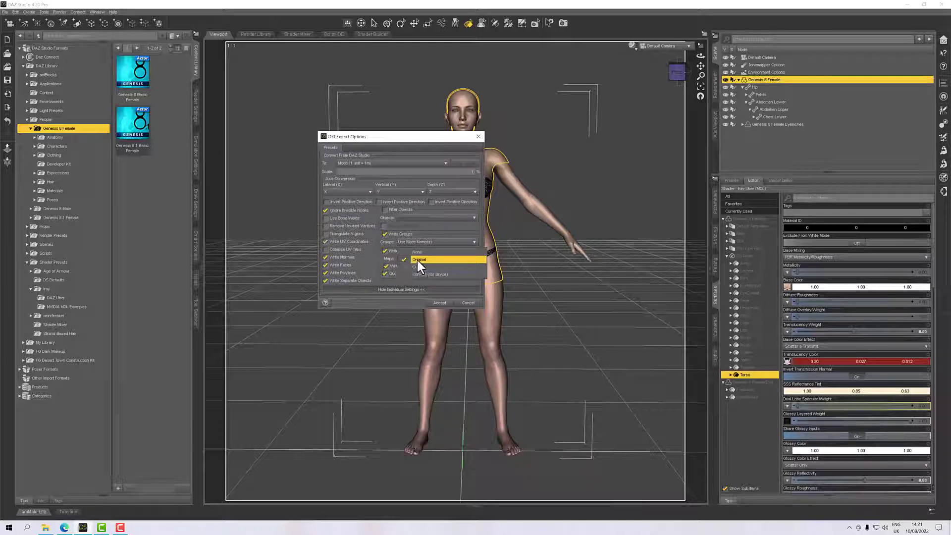
{"action": "left_click", "coordinate": [421, 266]}
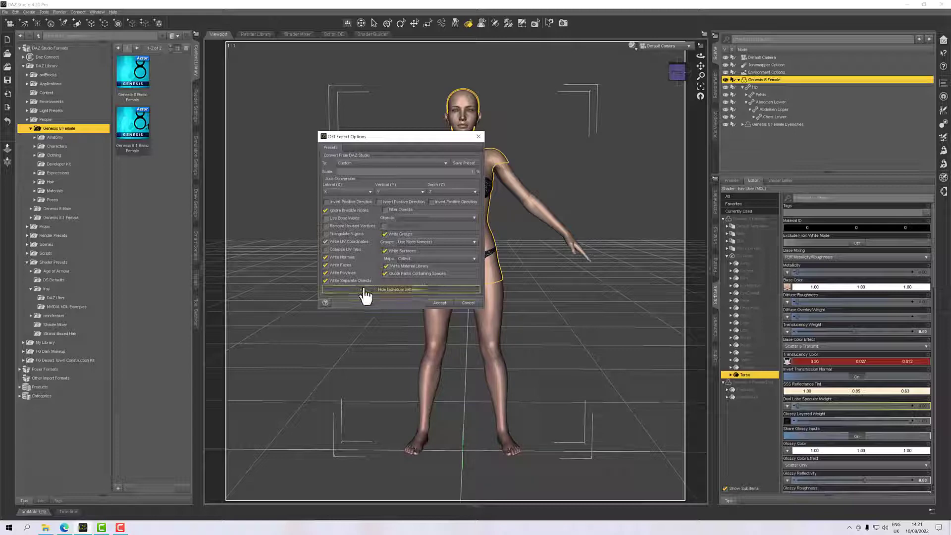
{"action": "left_click", "coordinate": [444, 305]}
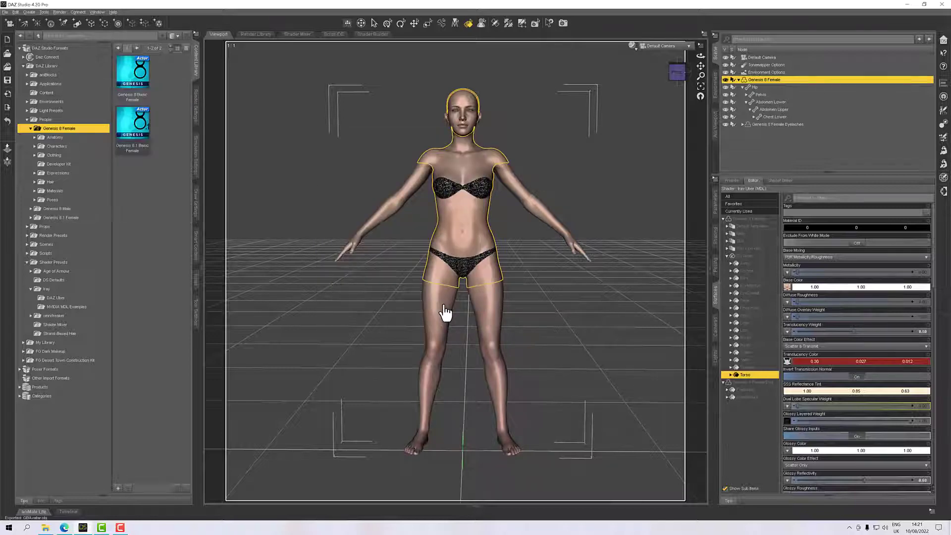
- Browse to the g8Avt folder in Projects and check the exported files and the Maps folder contents
{"action": "left_click", "coordinate": [45, 528]}
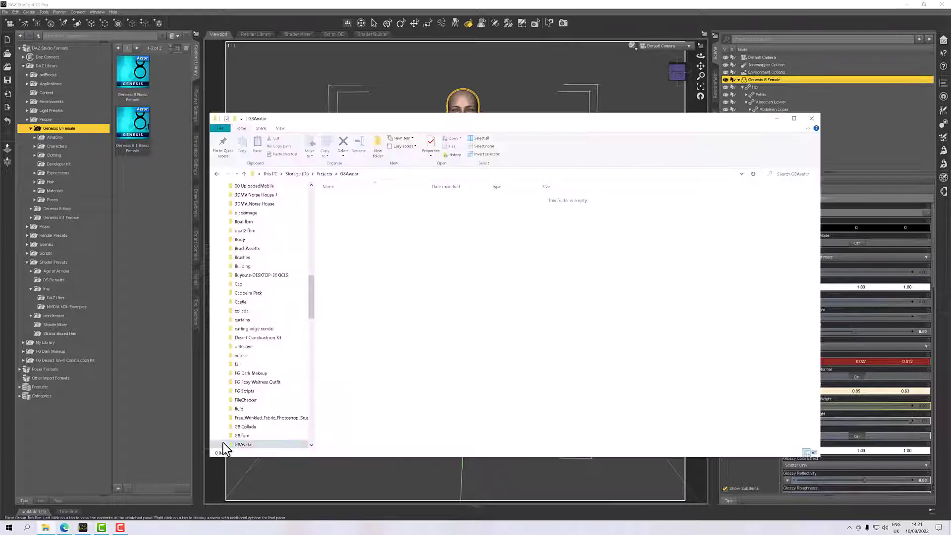
{"action": "left_click", "coordinate": [324, 174]}
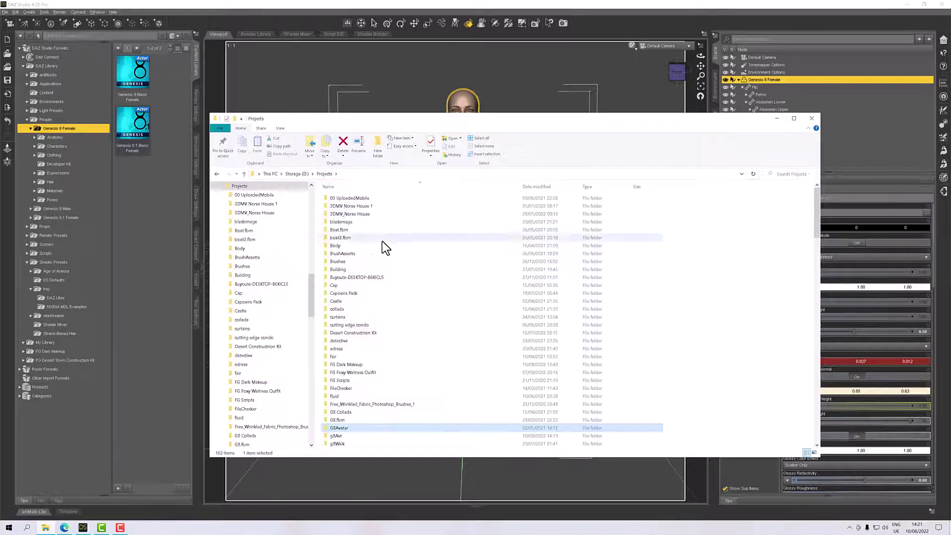
{"action": "double_click", "coordinate": [346, 436]}
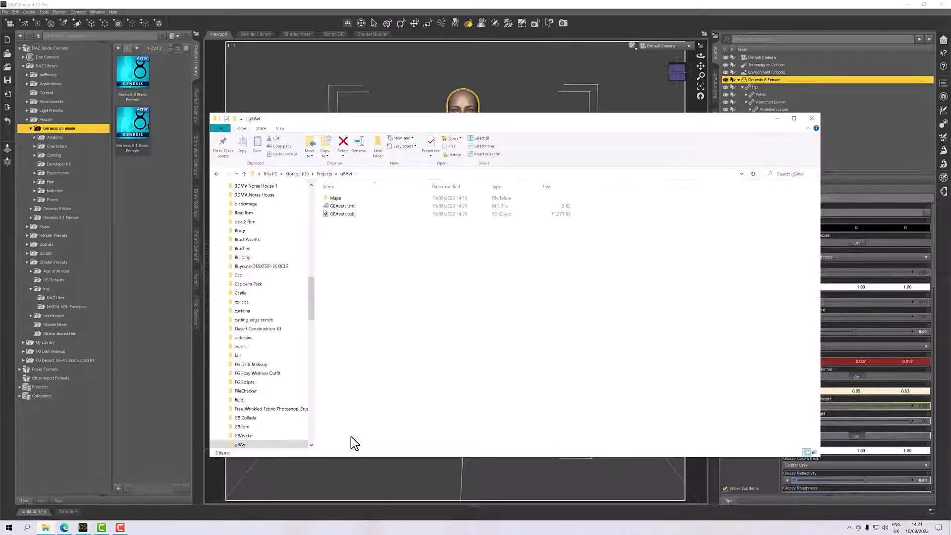
{"action": "double_click", "coordinate": [336, 200]}
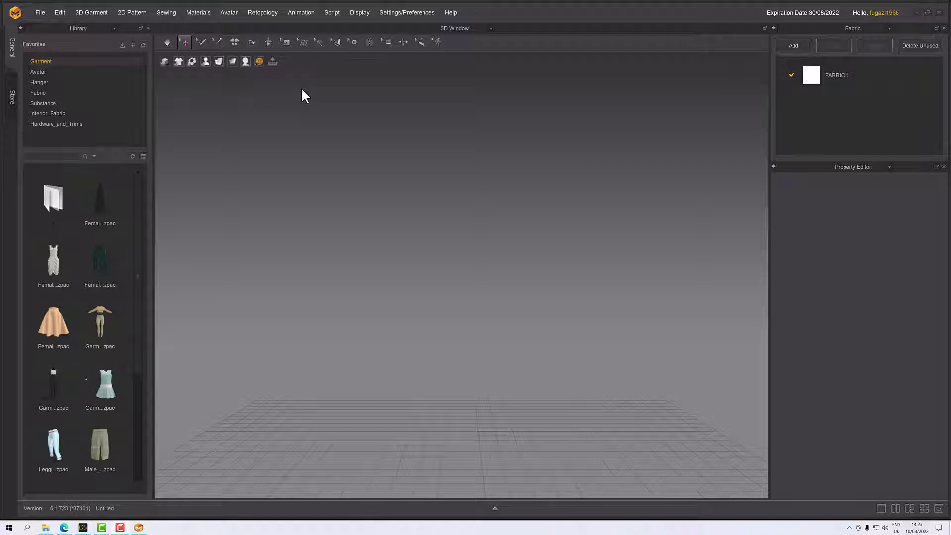
- In Marvelous Designer, start an OBJ import of G8Avatar.obj from the g8Avt folder in Projects
{"action": "left_click", "coordinate": [40, 13]}
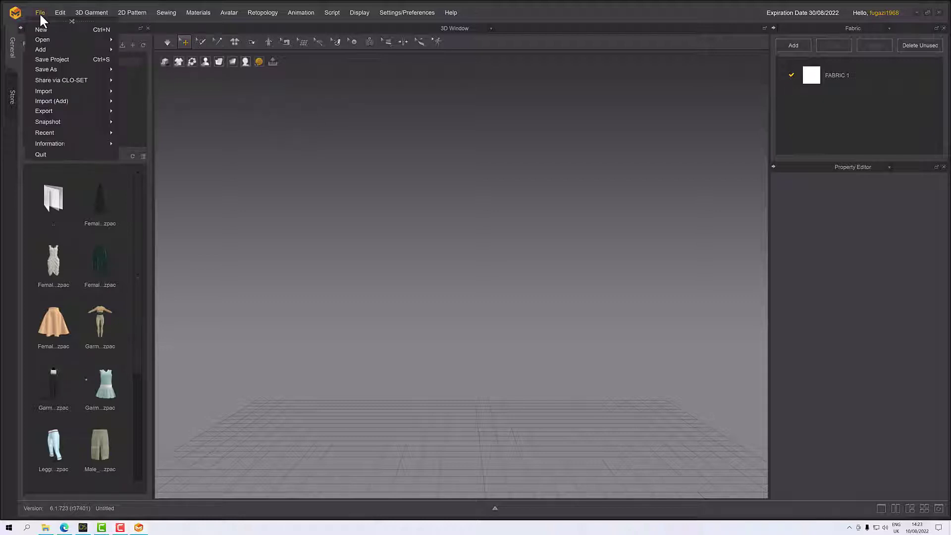
{"action": "left_click", "coordinate": [125, 62]}
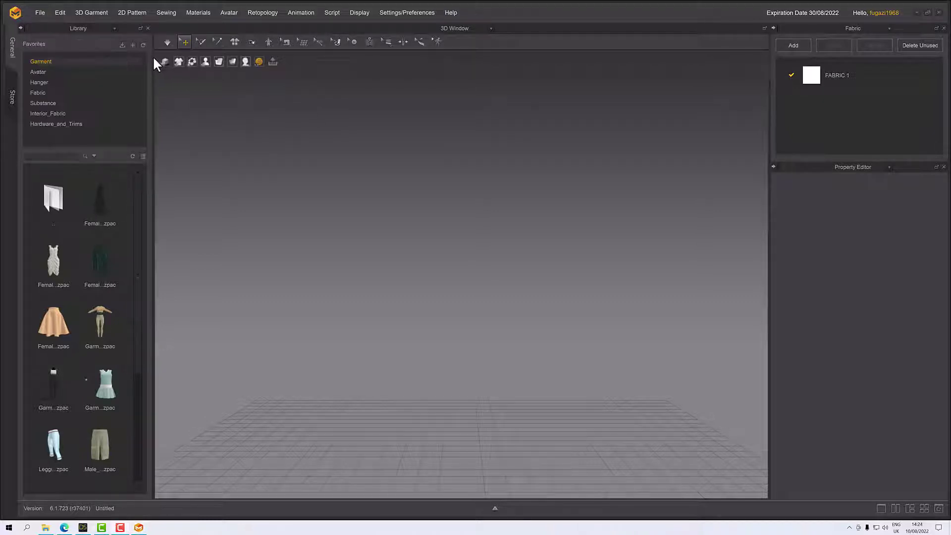
{"action": "left_click", "coordinate": [40, 14]}
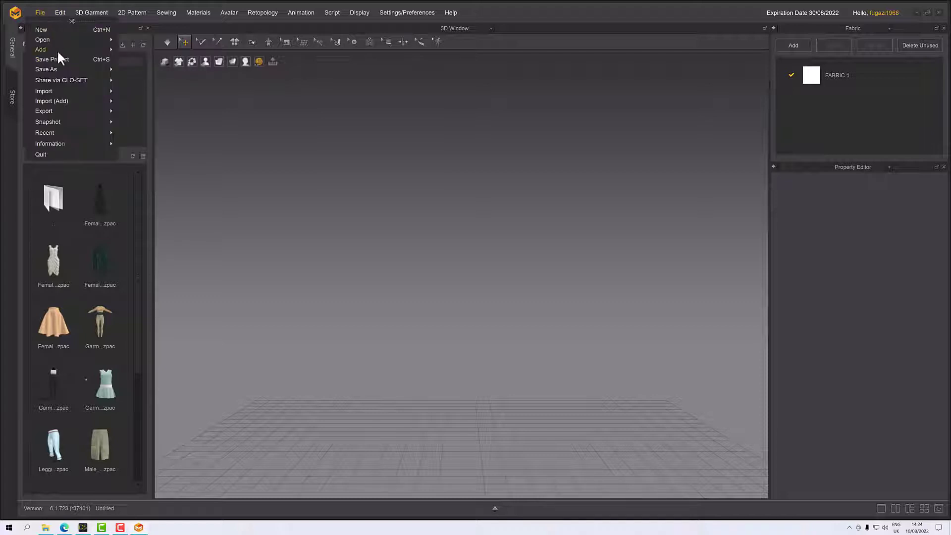
{"action": "mouse_move", "coordinate": [69, 94]}
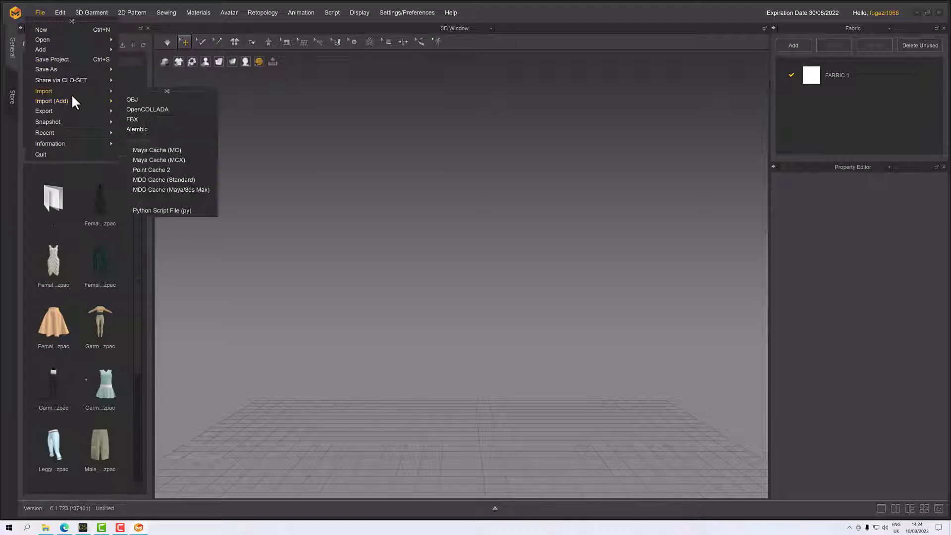
{"action": "left_click", "coordinate": [128, 99]}
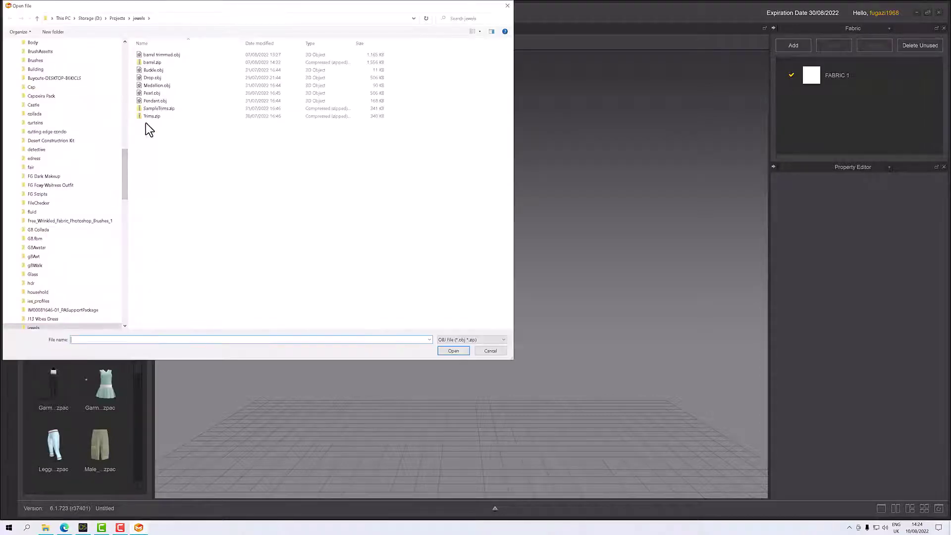
{"action": "left_click", "coordinate": [112, 19]}
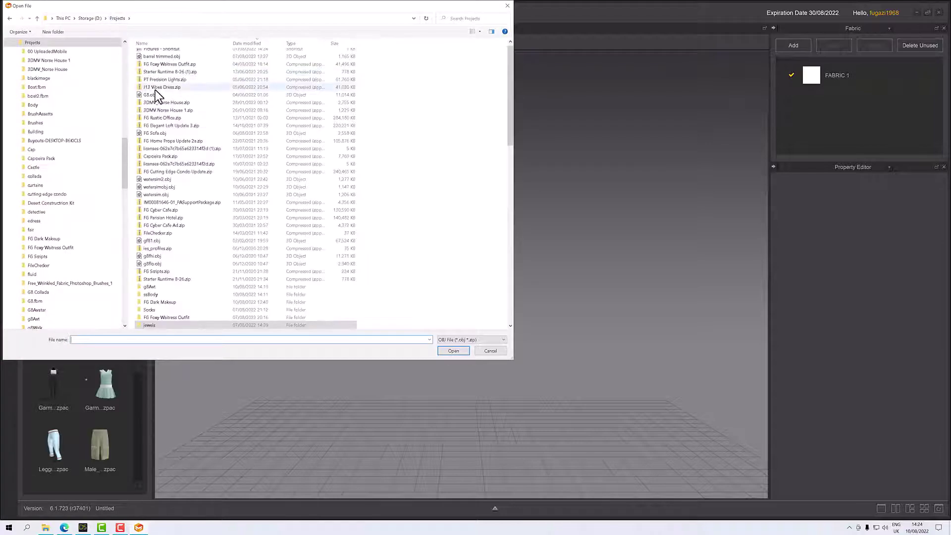
{"action": "double_click", "coordinate": [157, 284]}
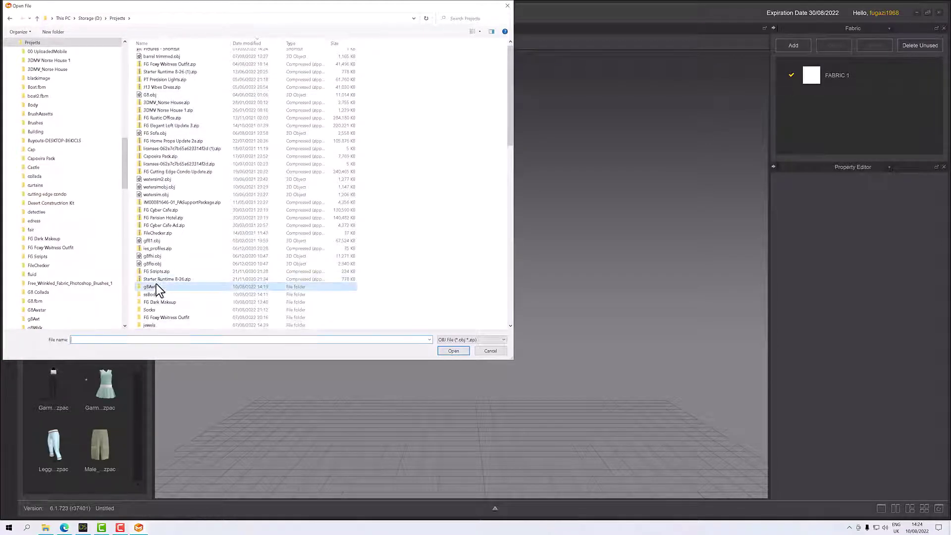
{"action": "double_click", "coordinate": [155, 62]}
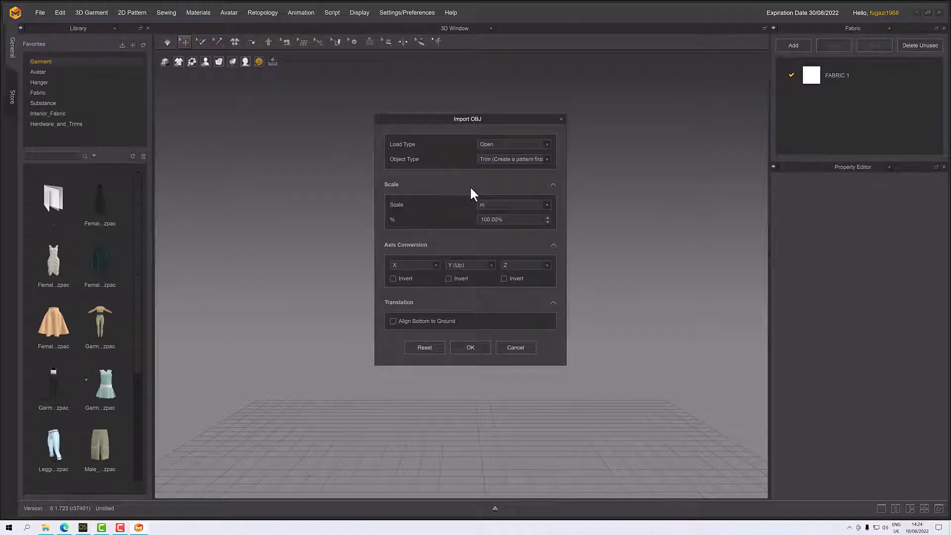
- Import the OBJ with load type Open, object type Avatar, automatic arrangement points and the scale in m
{"action": "left_click", "coordinate": [501, 147]}
{"action": "left_click", "coordinate": [503, 145]}
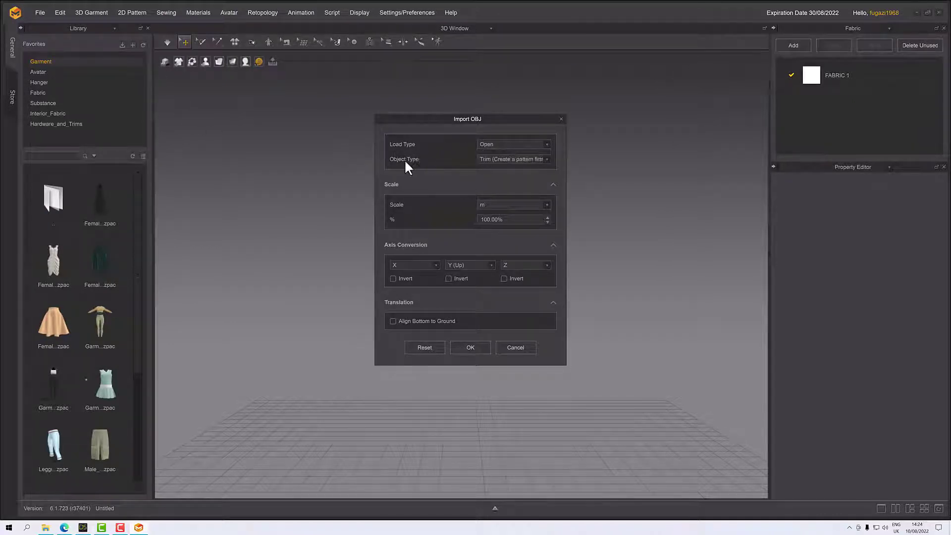
{"action": "left_click", "coordinate": [503, 164]}
{"action": "left_click", "coordinate": [499, 168]}
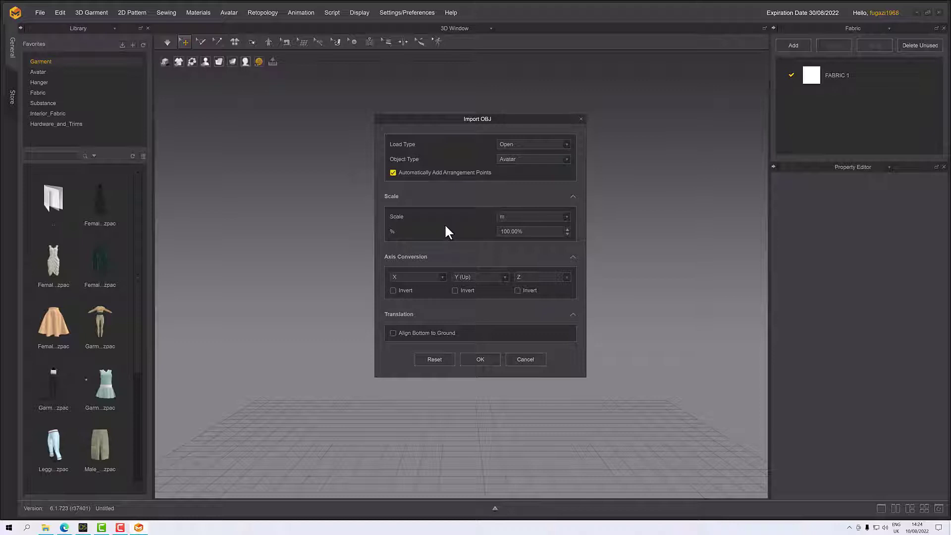
{"action": "left_click", "coordinate": [511, 218]}
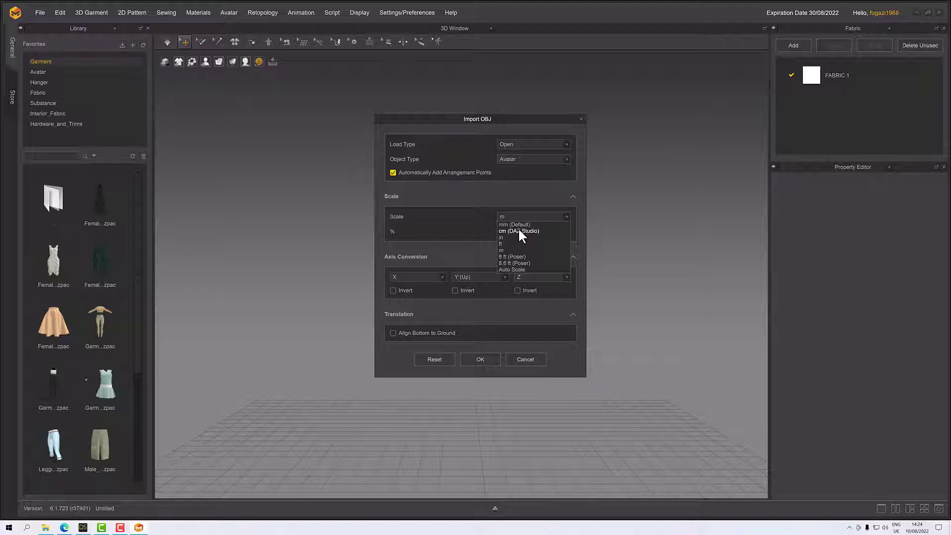
{"action": "left_click", "coordinate": [501, 250]}
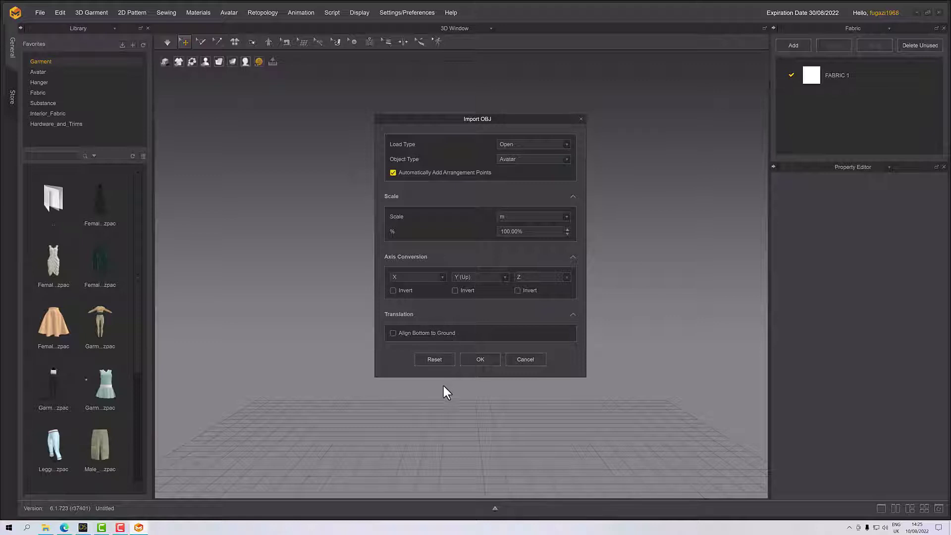
{"action": "left_click", "coordinate": [484, 360]}
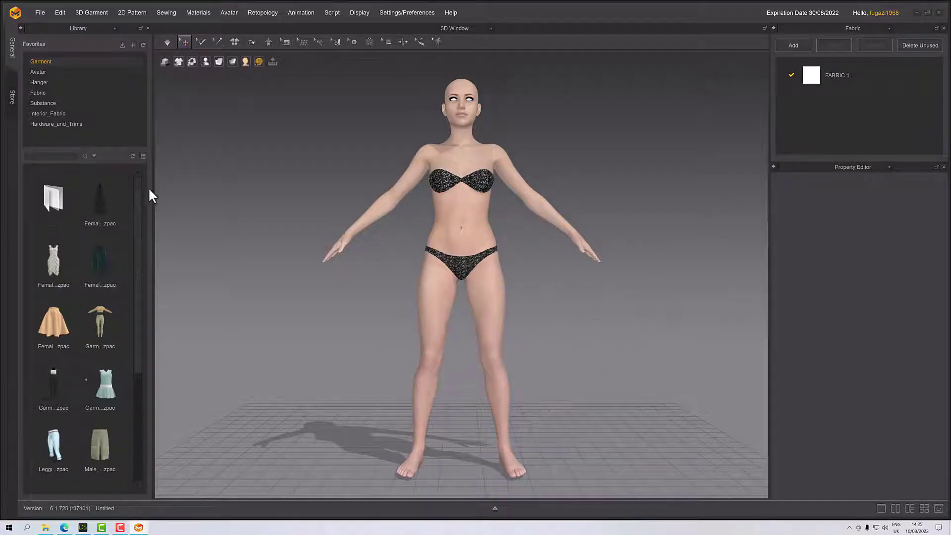
- Show the arrangement points around the imported avatar and inspect their placement on the body
{"action": "left_click", "coordinate": [193, 67]}
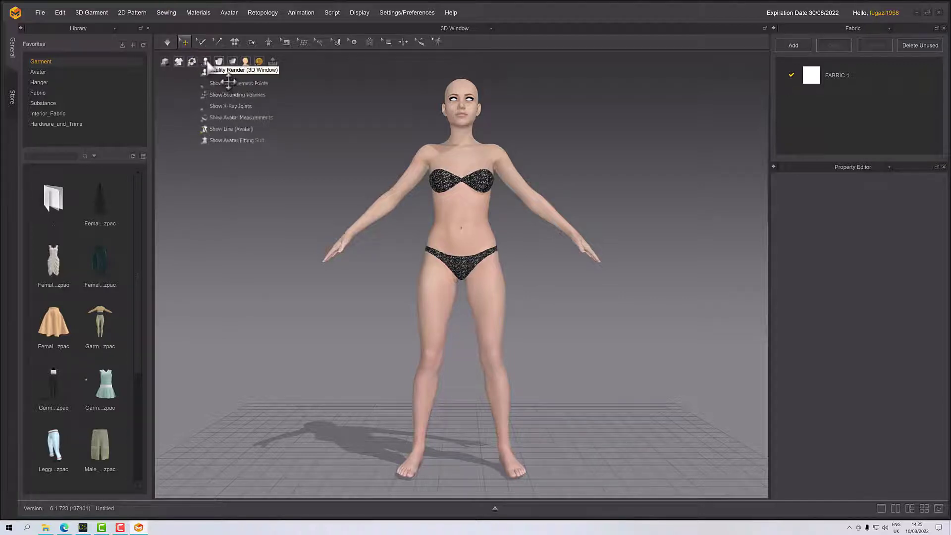
{"action": "mouse_move", "coordinate": [205, 62]}
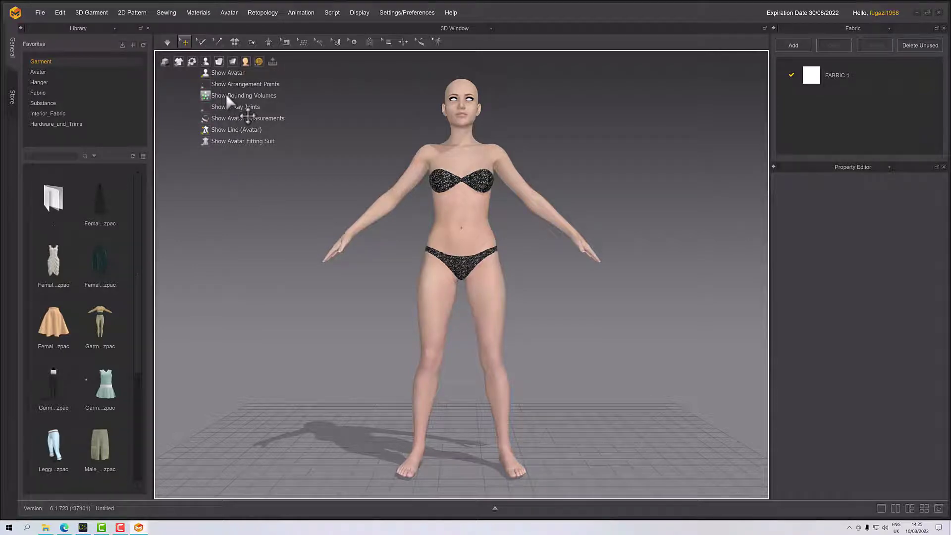
{"action": "left_click", "coordinate": [234, 106]}
{"action": "right_click_drag", "start_coordinate": [675, 336], "coordinate": [604, 357]}
{"action": "scroll", "coordinate": [602, 322], "scroll_direction": "up", "scroll_amount": 3}
{"action": "scroll", "coordinate": [602, 322], "scroll_direction": "up", "scroll_amount": 2}
{"action": "scroll", "coordinate": [600, 318], "scroll_direction": "down", "scroll_amount": 4}
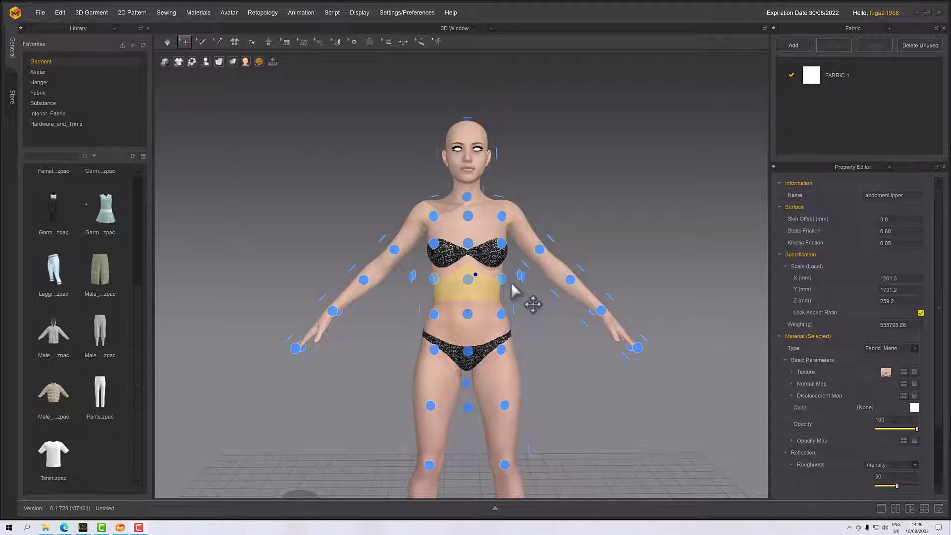
{"action": "middle_click_drag", "start_coordinate": [670, 260], "coordinate": [638, 270]}
- Toggle the avatar's arrangement points on and off, leaving them hidden
{"action": "key", "text": "shift+f"}
{"action": "key", "text": "shift+f"}
{"action": "key", "text": "shift+f"}
{"action": "key", "text": "shift+f"}
{"action": "key", "text": "shift+f"}
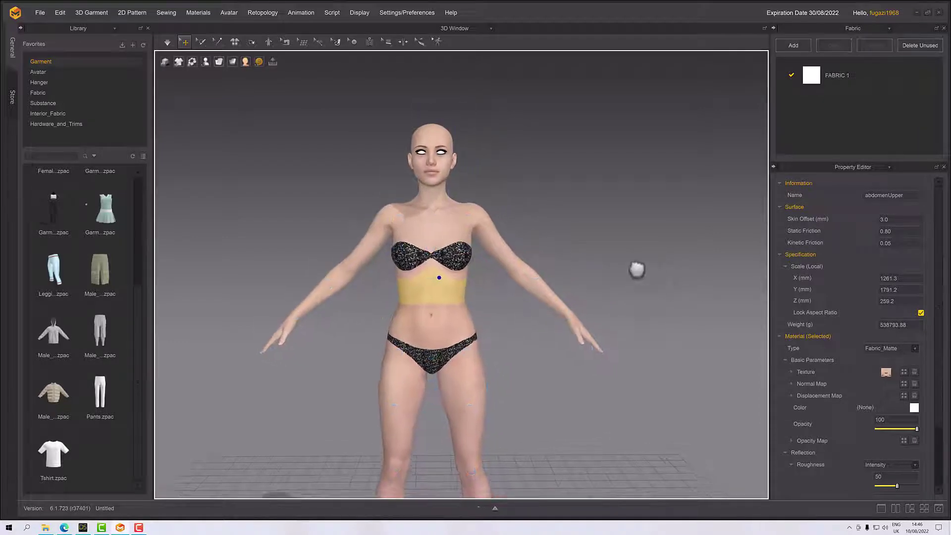
{"action": "right_click_drag", "start_coordinate": [637, 269], "coordinate": [620, 246]}
{"action": "scroll", "coordinate": [629, 276], "scroll_direction": "down", "scroll_amount": 2}
{"action": "scroll", "coordinate": [629, 276], "scroll_direction": "up", "scroll_amount": 4}
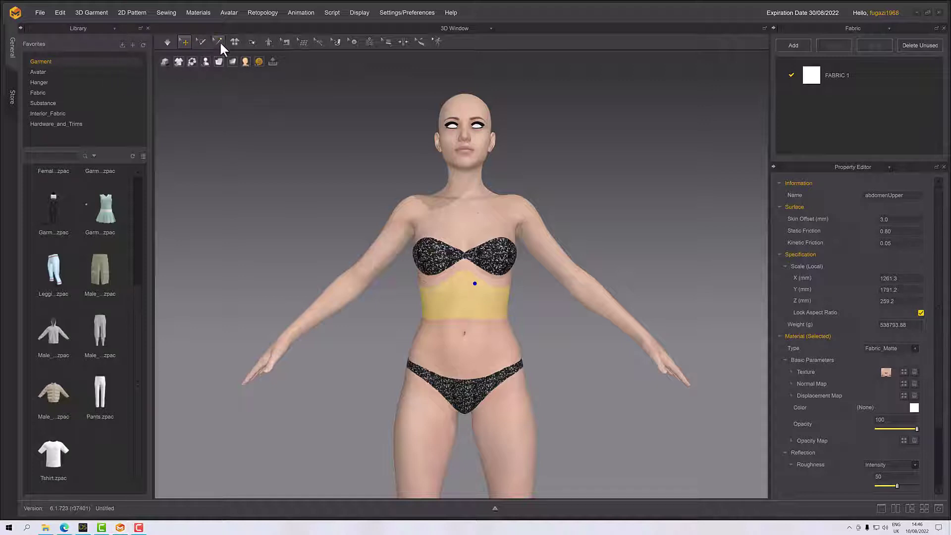
- Start creating a fitting suit for the avatar and reset its reference lines
{"action": "left_click", "coordinate": [269, 44]}
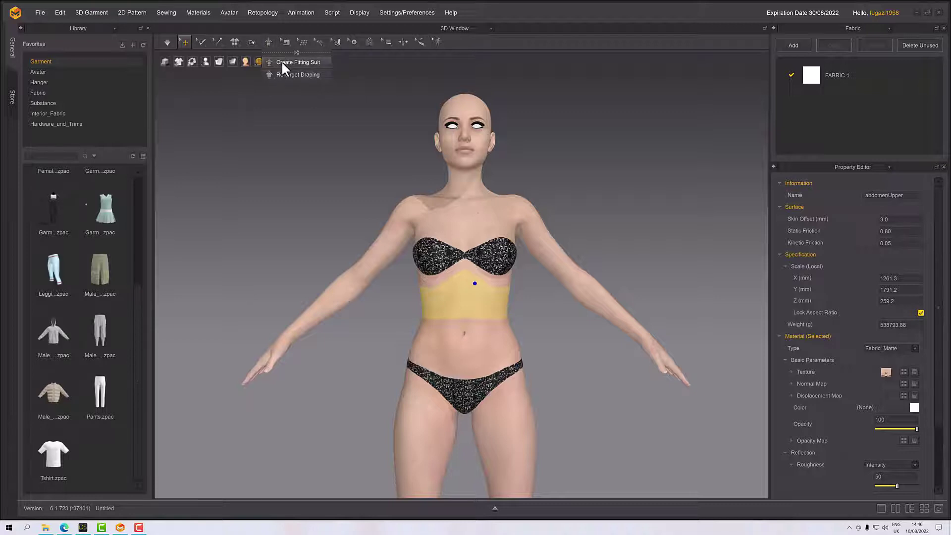
{"action": "left_click", "coordinate": [299, 62]}
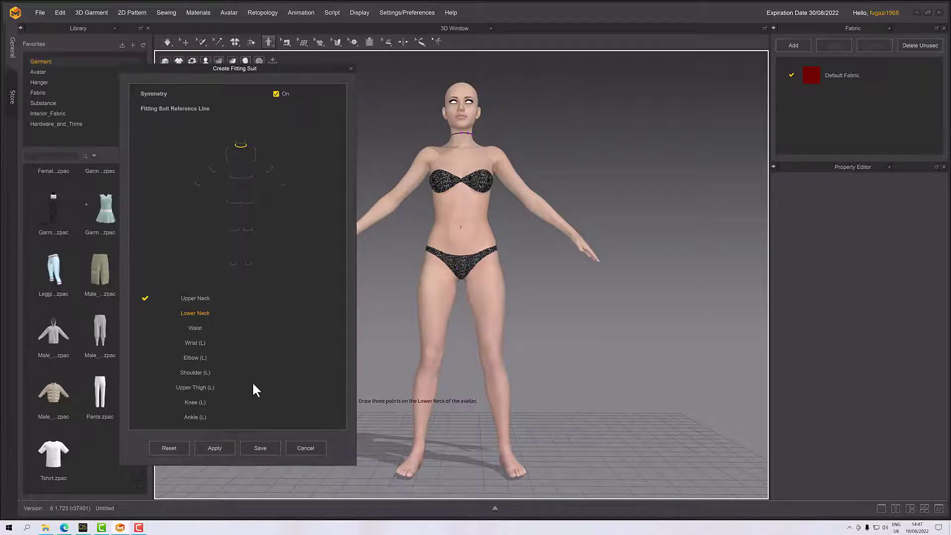
{"action": "left_click", "coordinate": [170, 448]}
- Confirm the reference line reset and try drawing the Upper Neck line with three points just below the chin
{"action": "left_click", "coordinate": [451, 279]}
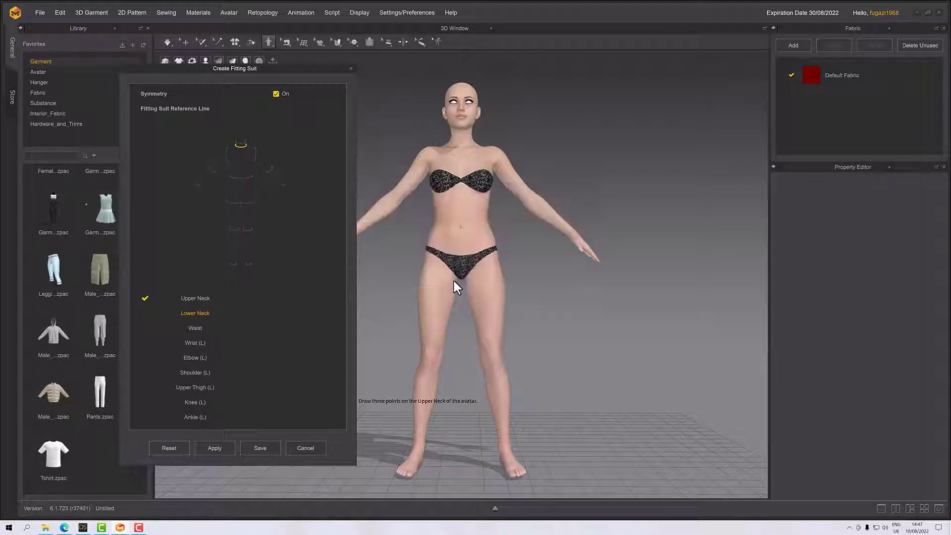
{"action": "scroll", "coordinate": [441, 218], "scroll_direction": "up", "scroll_amount": 2}
{"action": "middle_click_drag", "start_coordinate": [473, 180], "coordinate": [488, 344]}
{"action": "scroll", "coordinate": [487, 334], "scroll_direction": "up", "scroll_amount": 2}
{"action": "scroll", "coordinate": [486, 331], "scroll_direction": "up", "scroll_amount": 5}
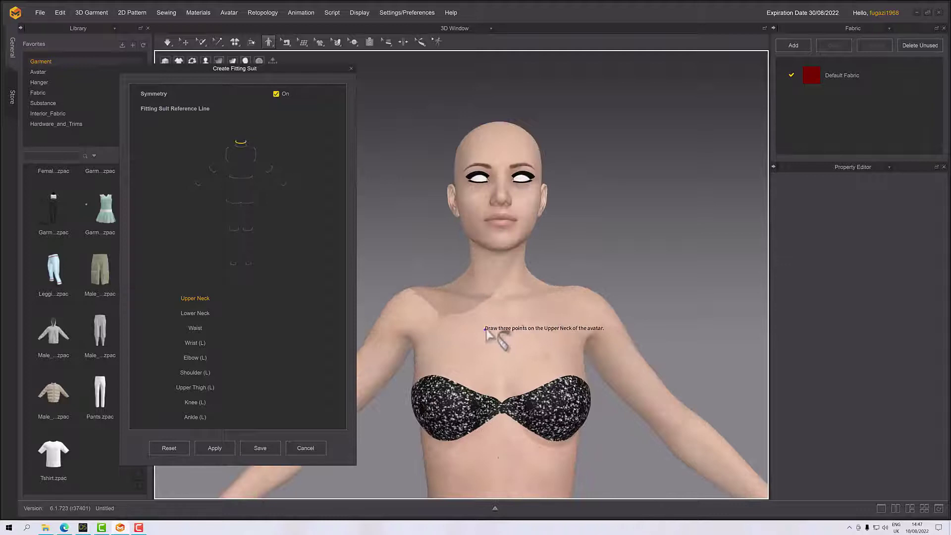
{"action": "scroll", "coordinate": [468, 262], "scroll_direction": "up", "scroll_amount": 1}
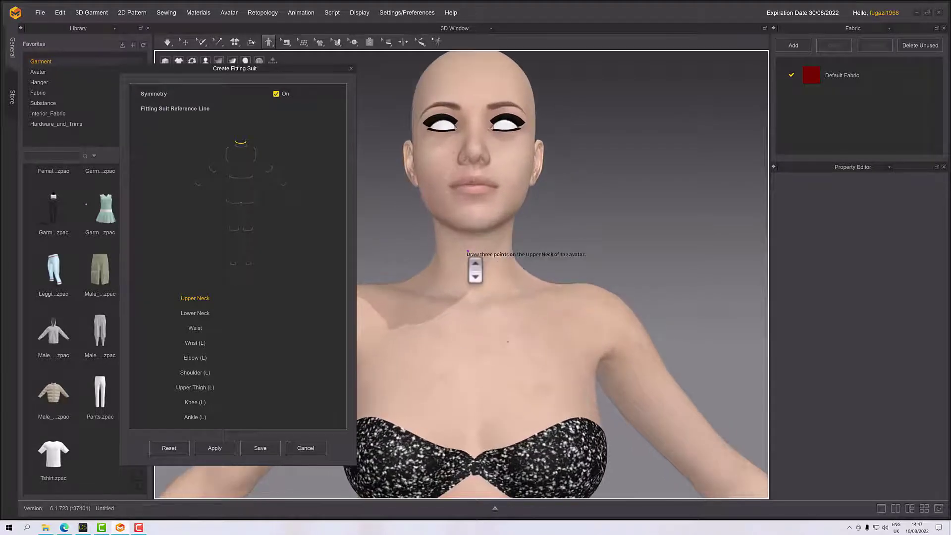
{"action": "middle_click_drag", "start_coordinate": [492, 265], "coordinate": [468, 274]}
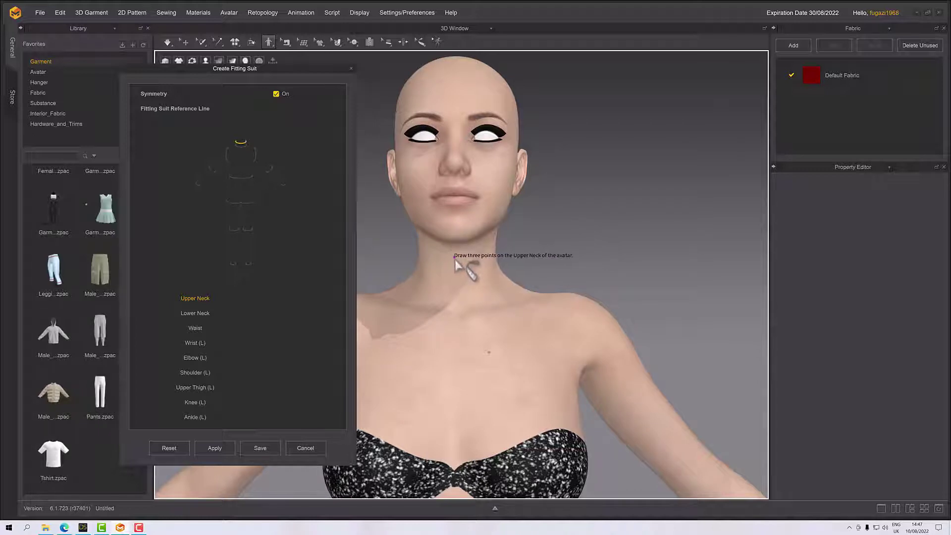
{"action": "left_click", "coordinate": [454, 257]}
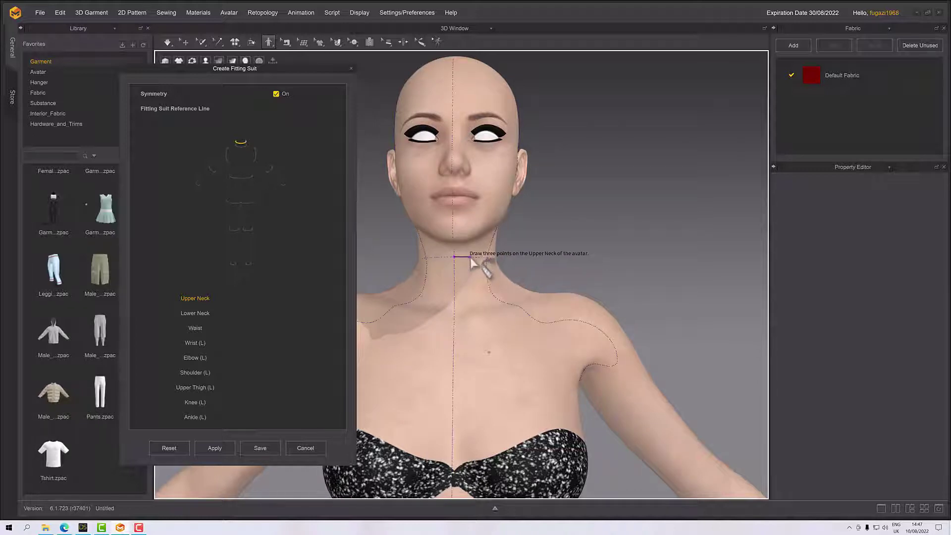
{"action": "left_click", "coordinate": [470, 257]}
{"action": "left_click", "coordinate": [493, 257]}
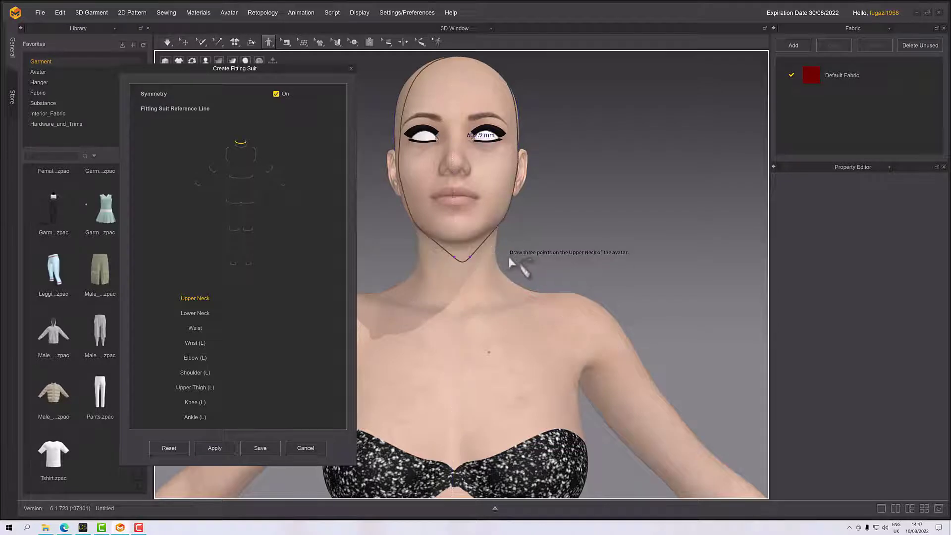
{"action": "right_click_drag", "start_coordinate": [518, 267], "coordinate": [448, 250]}
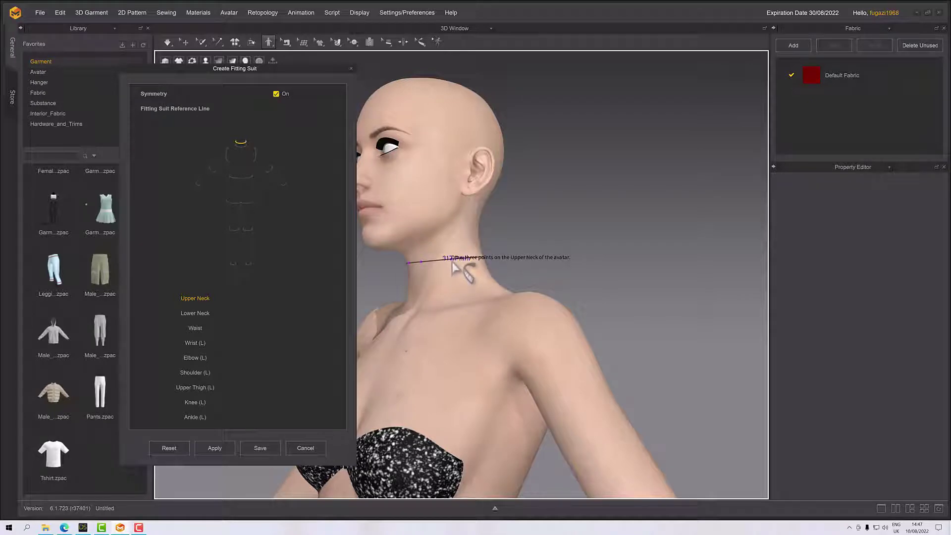
{"action": "left_click", "coordinate": [453, 264]}
{"action": "right_click_drag", "start_coordinate": [468, 265], "coordinate": [498, 260]}
{"action": "scroll", "coordinate": [500, 263], "scroll_direction": "down", "scroll_amount": 2}
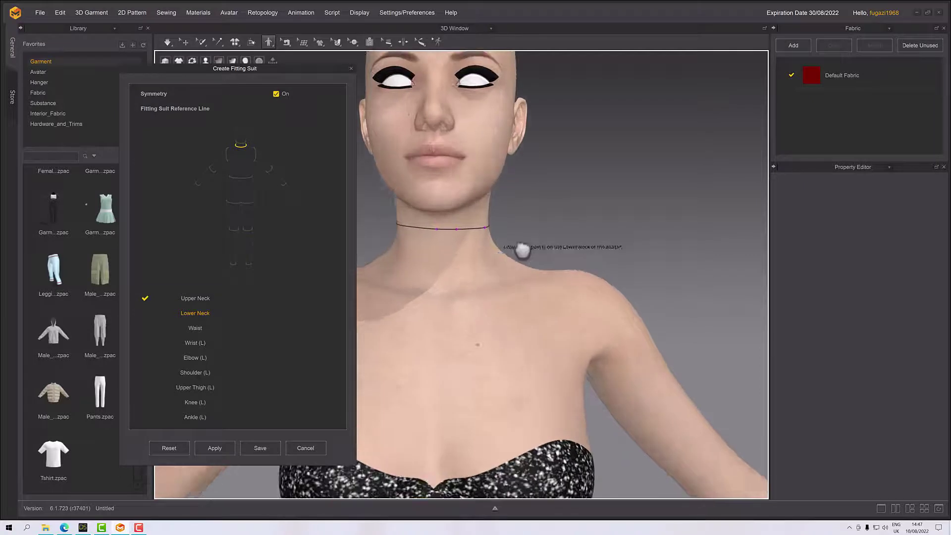
- Try drawing the Lower Neck reference line with three points around the base of the avatar's neck
{"action": "middle_click_drag", "start_coordinate": [523, 250], "coordinate": [569, 245]}
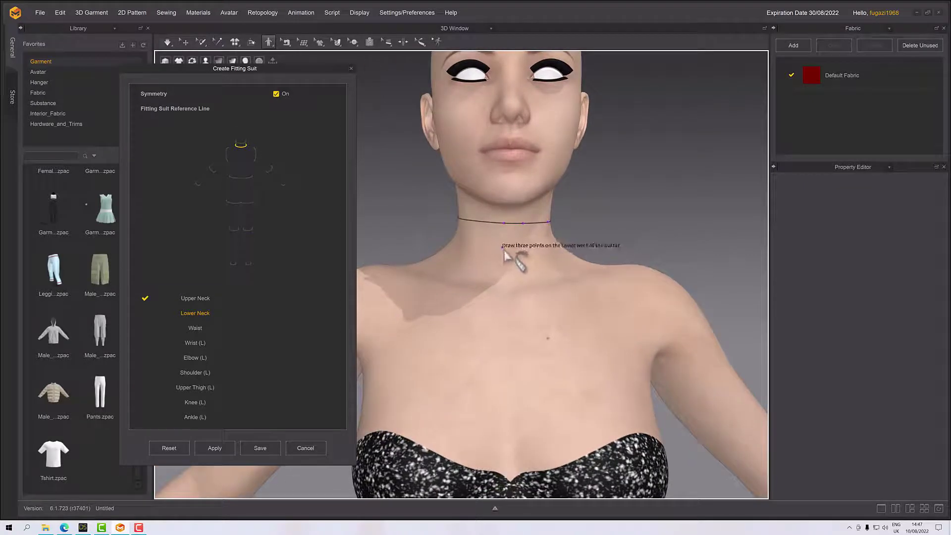
{"action": "right_click_drag", "start_coordinate": [510, 249], "coordinate": [505, 248]}
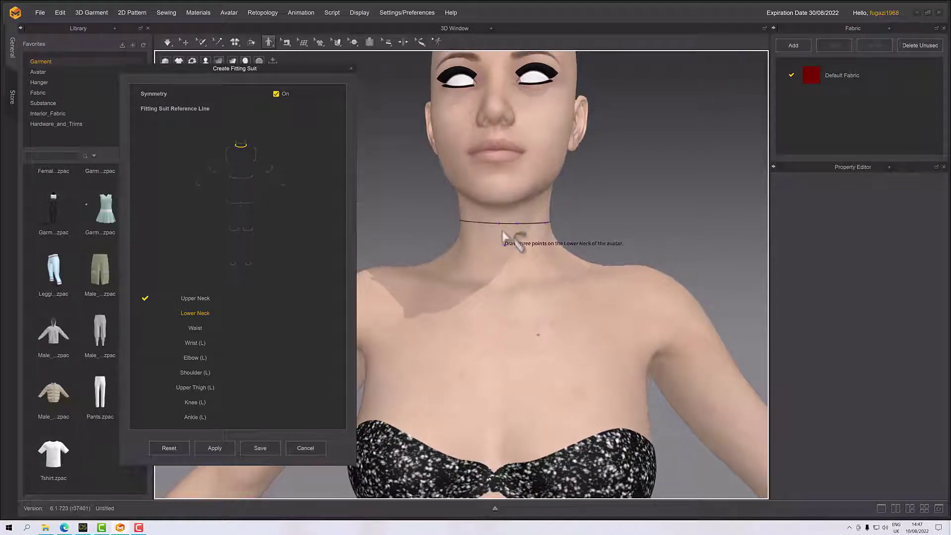
{"action": "middle_click_drag", "start_coordinate": [499, 251], "coordinate": [505, 250]}
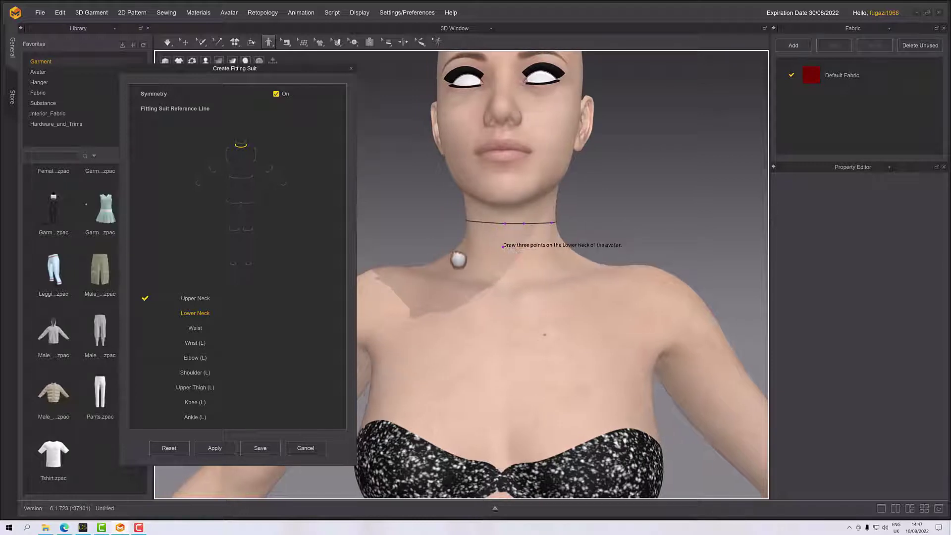
{"action": "left_click", "coordinate": [221, 312]}
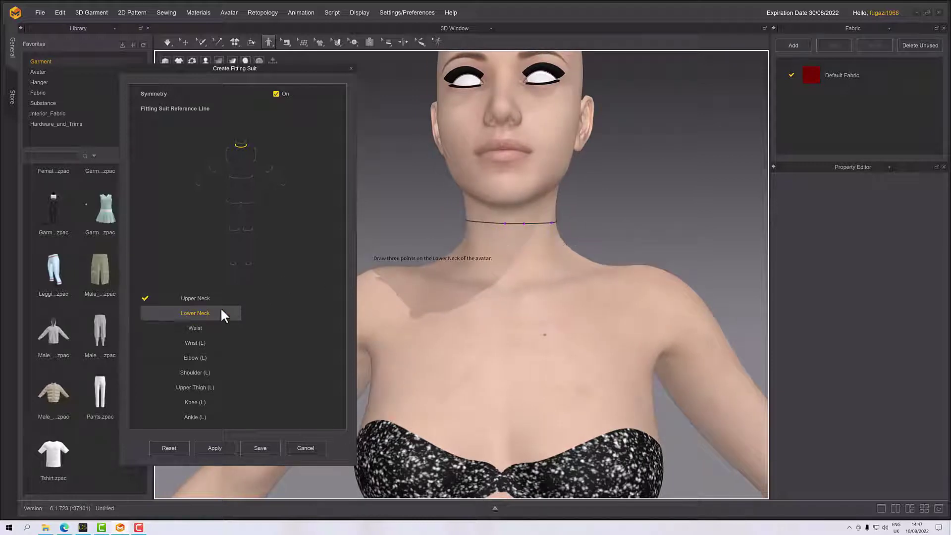
{"action": "left_click", "coordinate": [506, 244]}
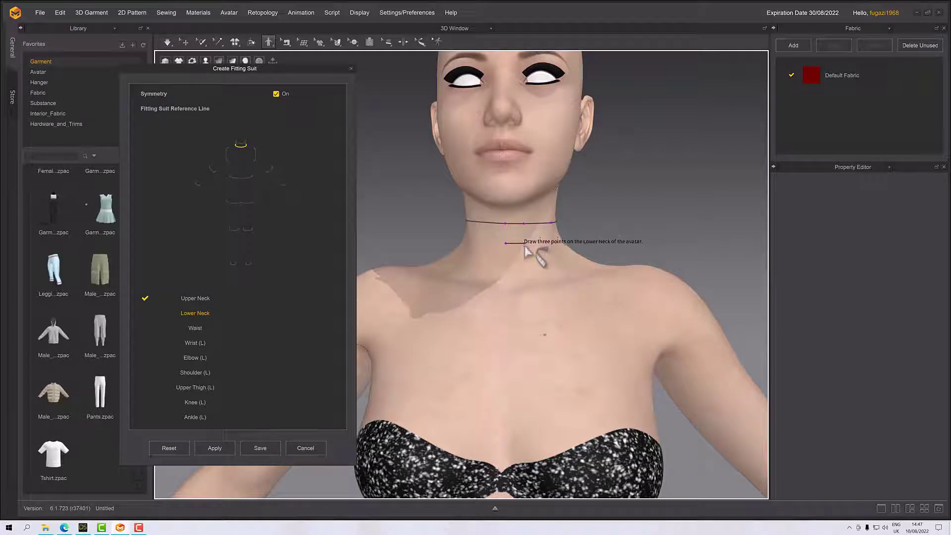
{"action": "left_click", "coordinate": [525, 245]}
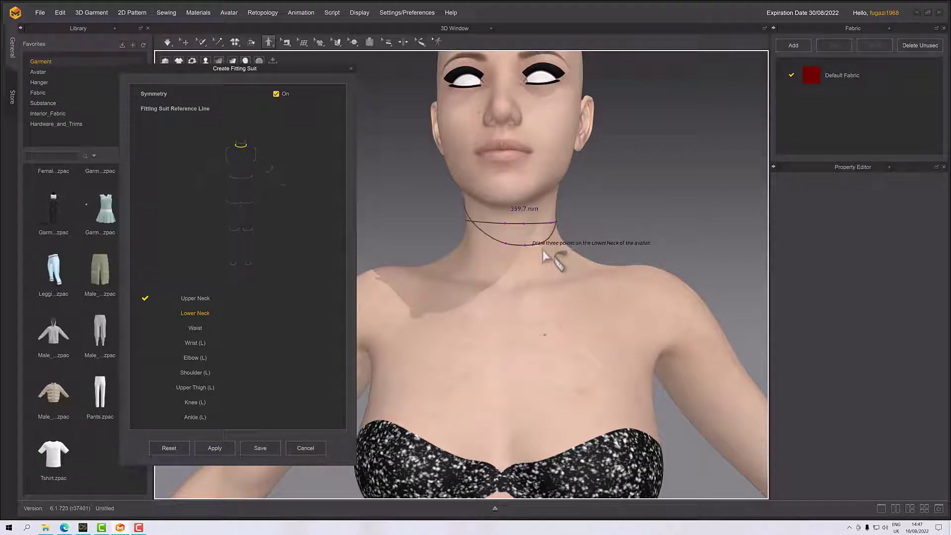
{"action": "right_click_drag", "start_coordinate": [544, 248], "coordinate": [526, 248]}
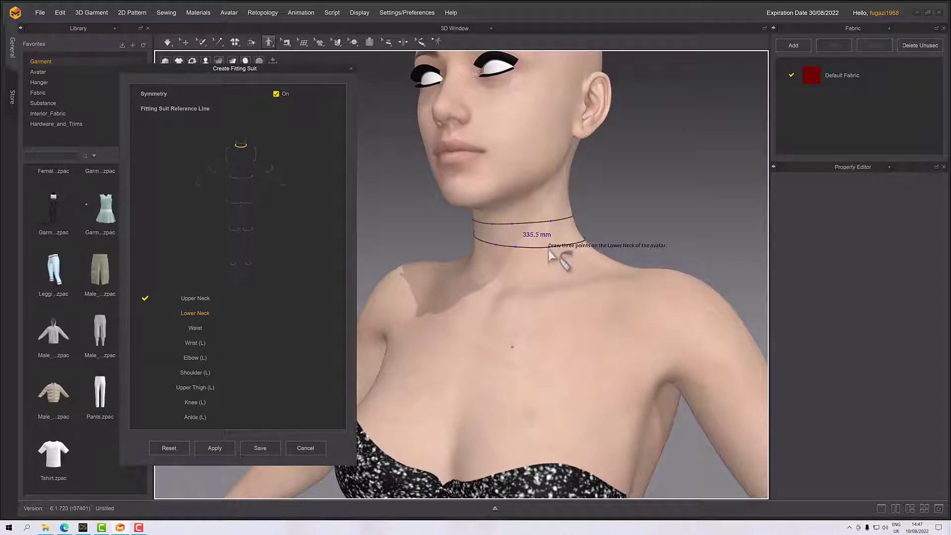
{"action": "left_click", "coordinate": [555, 255]}
{"action": "right_click_drag", "start_coordinate": [557, 259], "coordinate": [569, 255]}
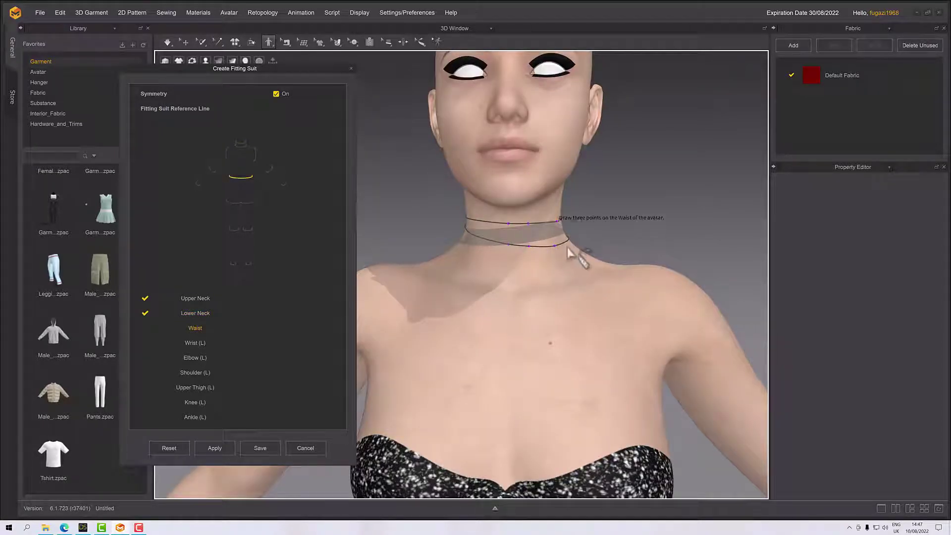
- Reset all drawn fitting suit reference lines and confirm the reset
{"action": "right_click_drag", "start_coordinate": [599, 275], "coordinate": [590, 270]}
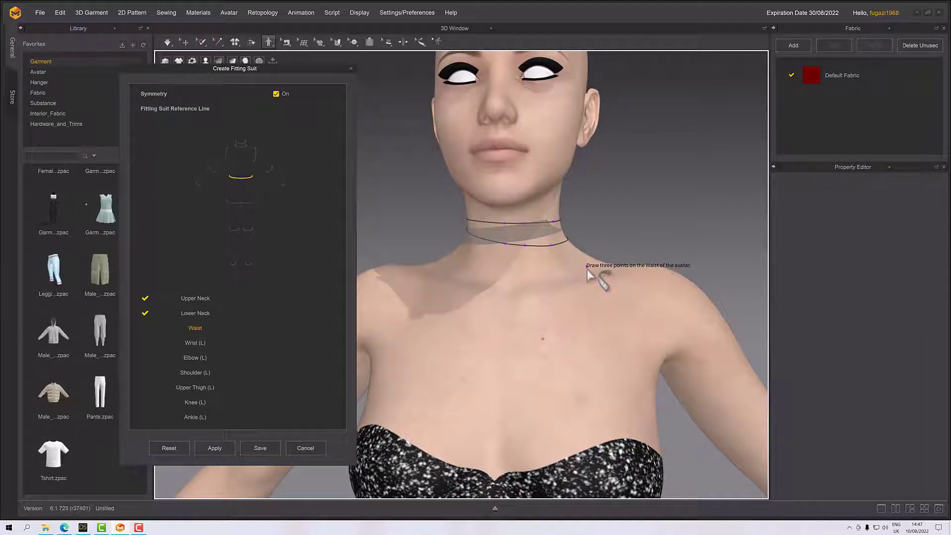
{"action": "left_click", "coordinate": [169, 448]}
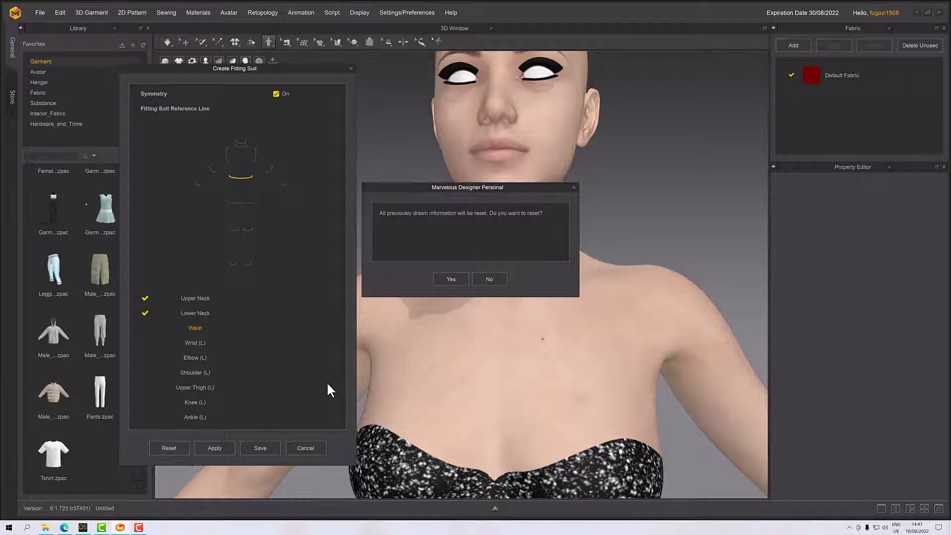
{"action": "left_click", "coordinate": [451, 280]}
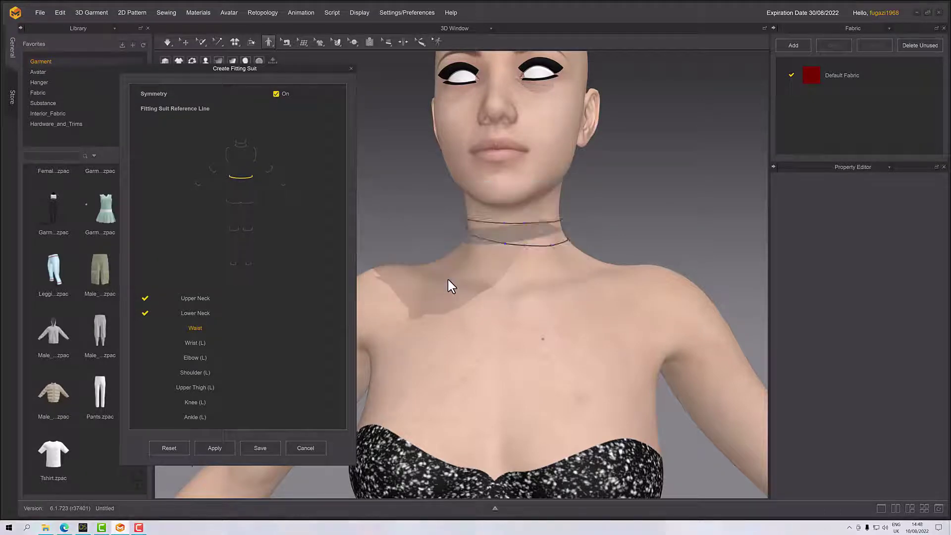
- Draw the Upper Neck reference line with three points from the centre front to the side of the neck
{"action": "scroll", "coordinate": [497, 264], "scroll_direction": "up", "scroll_amount": 2}
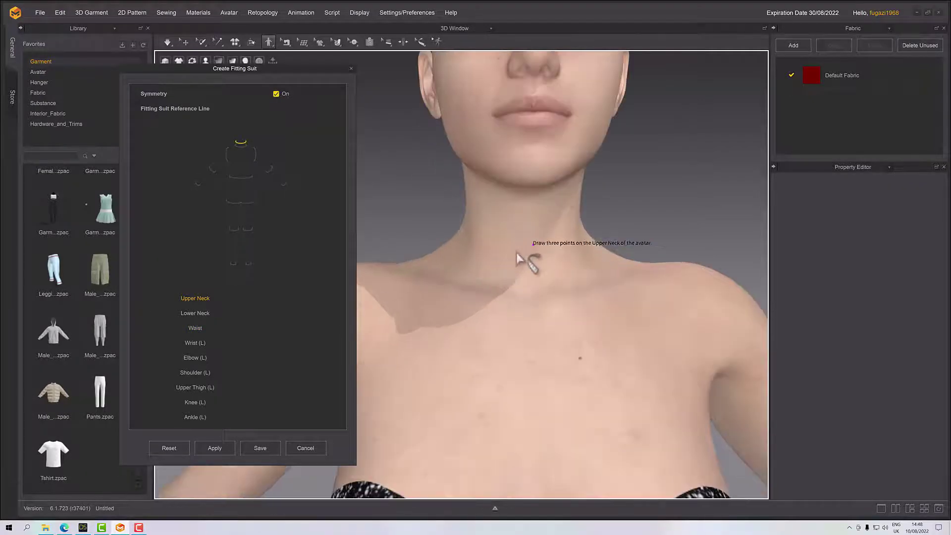
{"action": "left_click", "coordinate": [485, 234]}
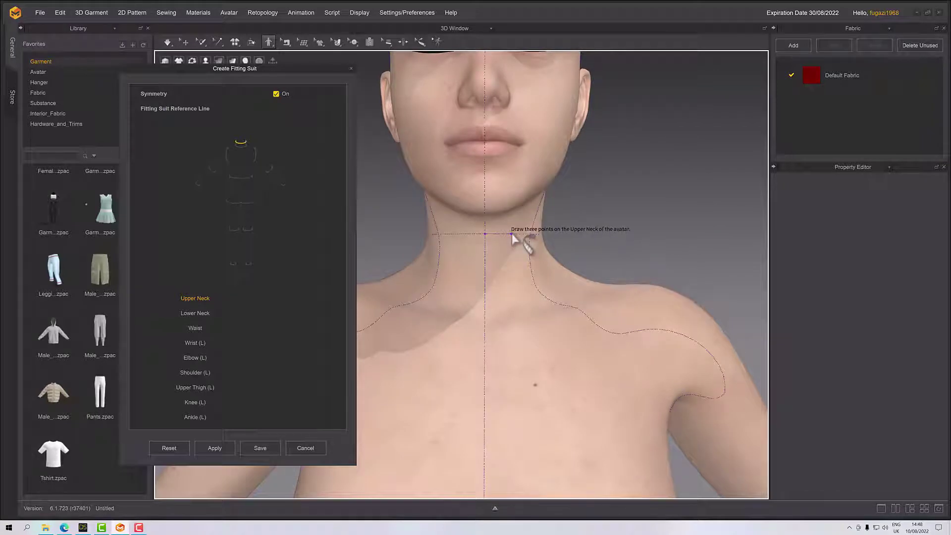
{"action": "left_click", "coordinate": [513, 234]}
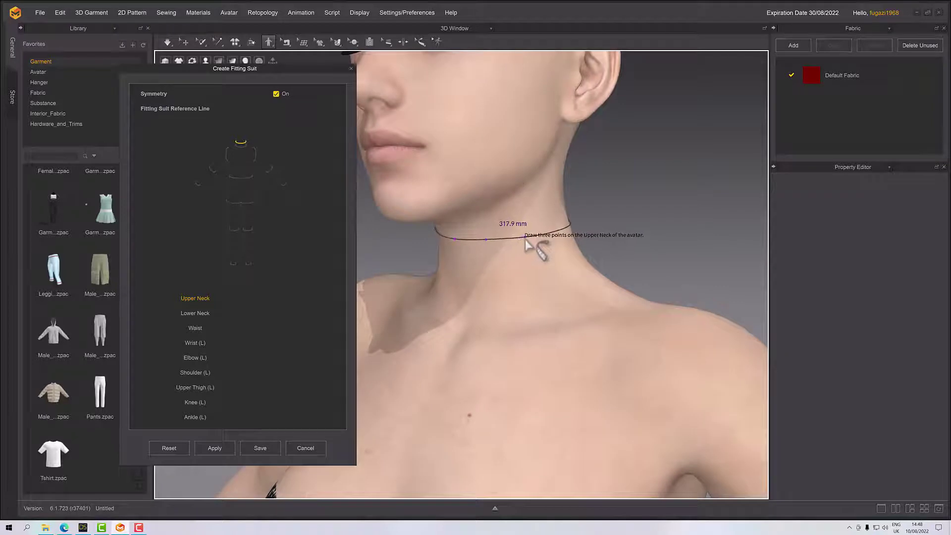
{"action": "left_click", "coordinate": [526, 238]}
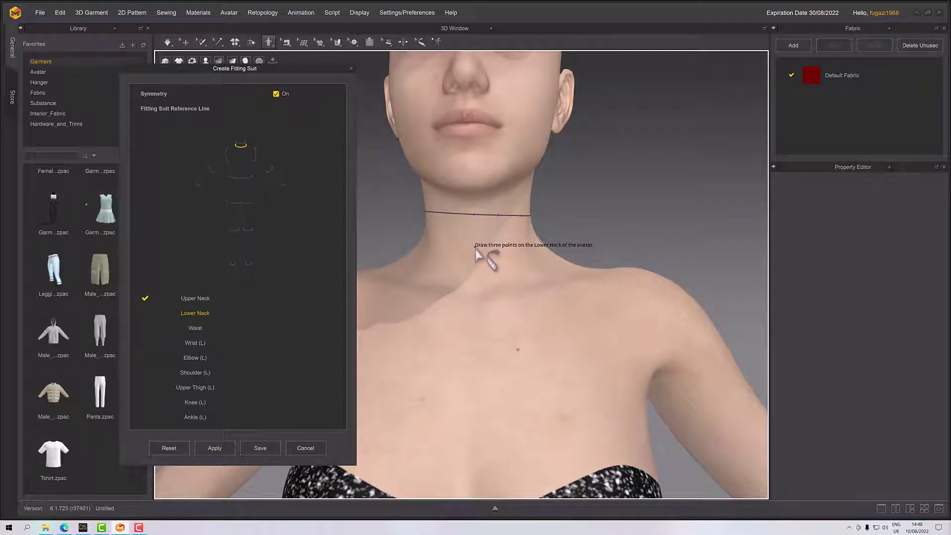
- Draw the Lower Neck reference line with three points around the base of the neck, below the Upper Neck line
{"action": "left_click", "coordinate": [474, 247]}
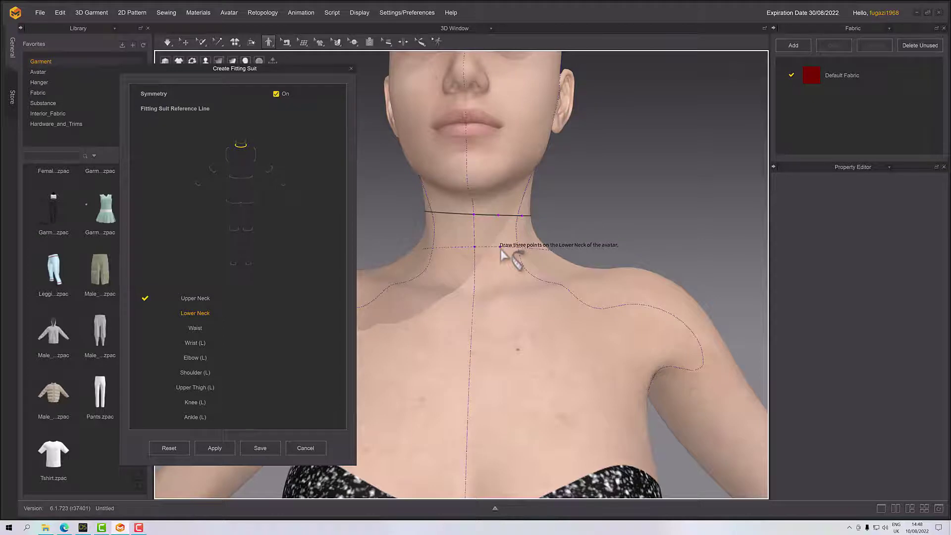
{"action": "left_click", "coordinate": [501, 247]}
{"action": "right_click_drag", "start_coordinate": [507, 250], "coordinate": [477, 257]}
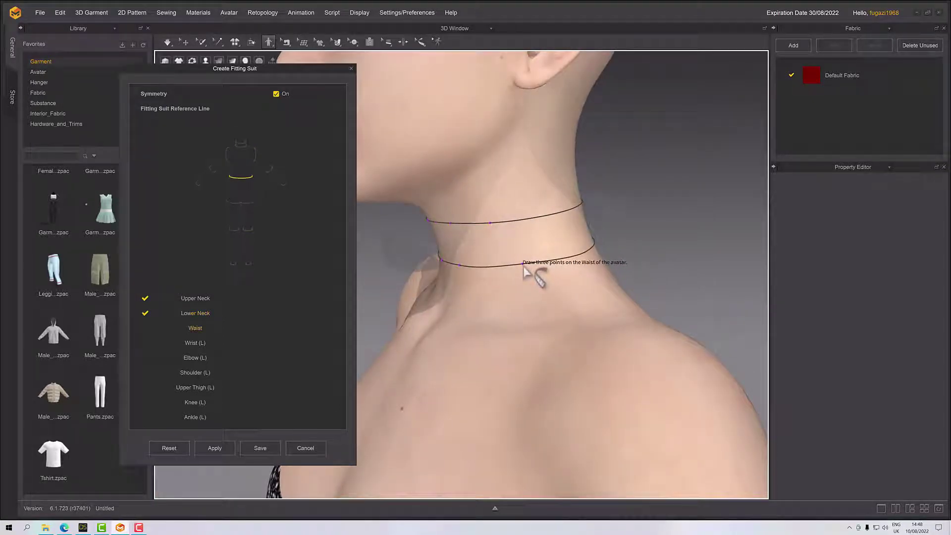
{"action": "left_click", "coordinate": [530, 268]}
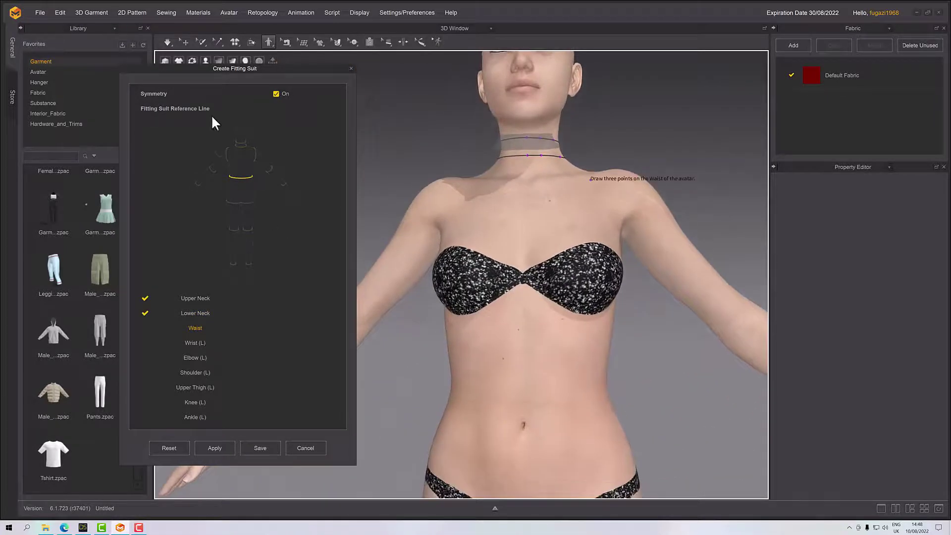
- Draw the Waist reference line with three points around the avatar's waist, slightly above the navel
{"action": "middle_click_drag", "start_coordinate": [597, 353], "coordinate": [603, 277]}
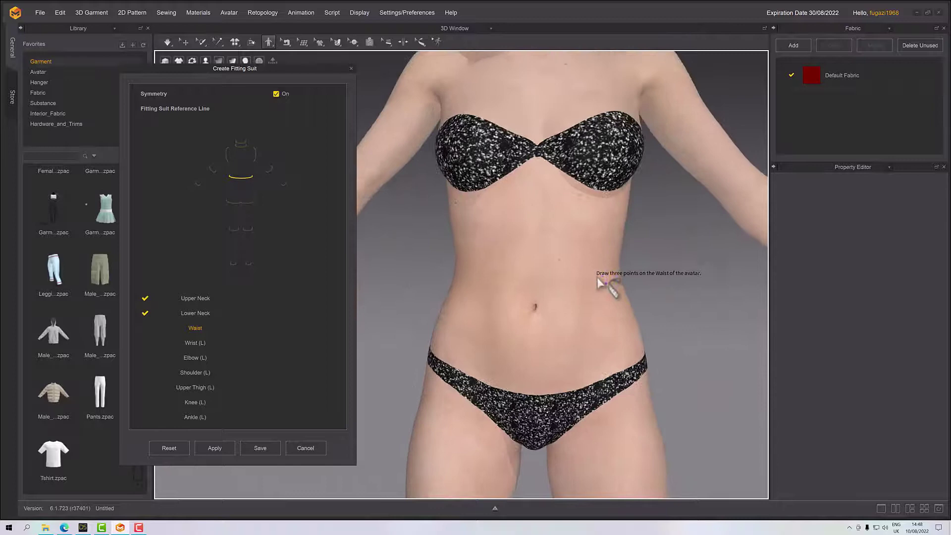
{"action": "right_click_drag", "start_coordinate": [598, 278], "coordinate": [544, 260]}
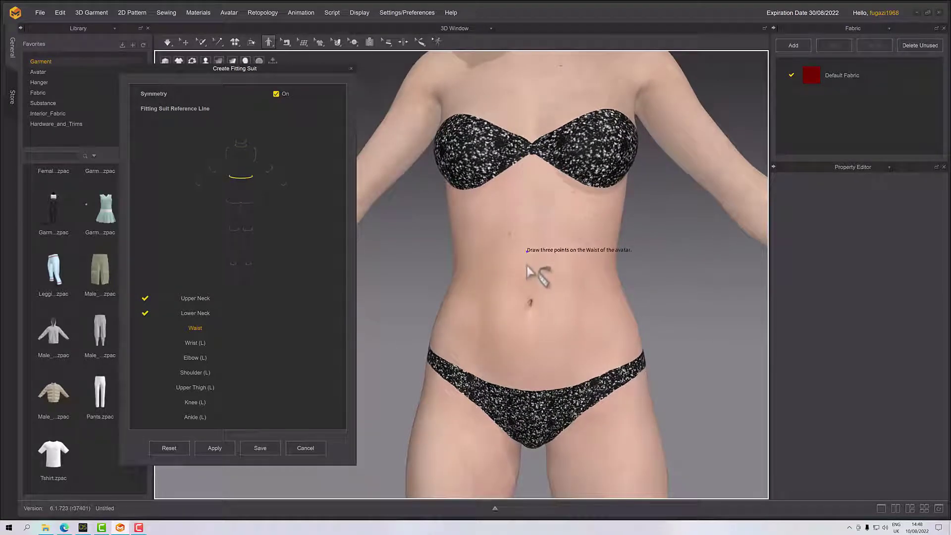
{"action": "left_click", "coordinate": [530, 275]}
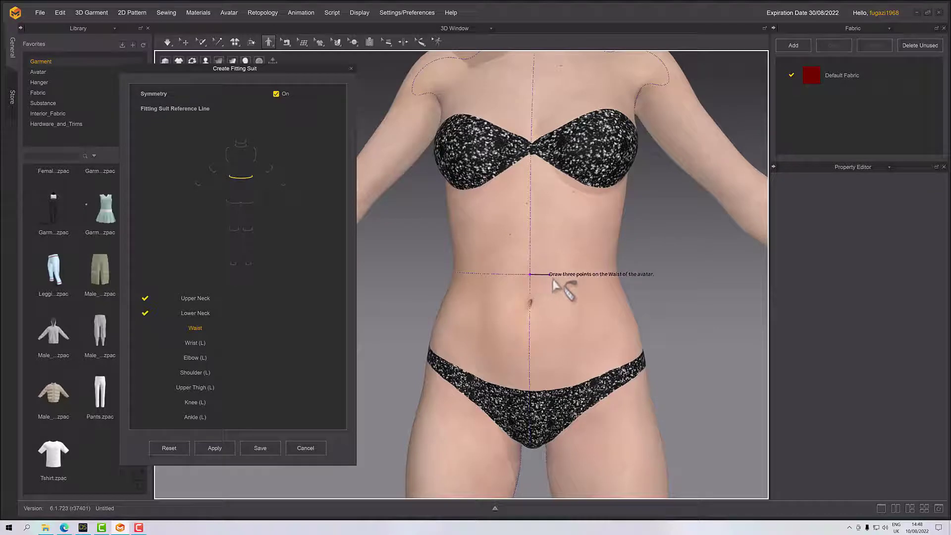
{"action": "right_click_drag", "start_coordinate": [562, 276], "coordinate": [556, 282]}
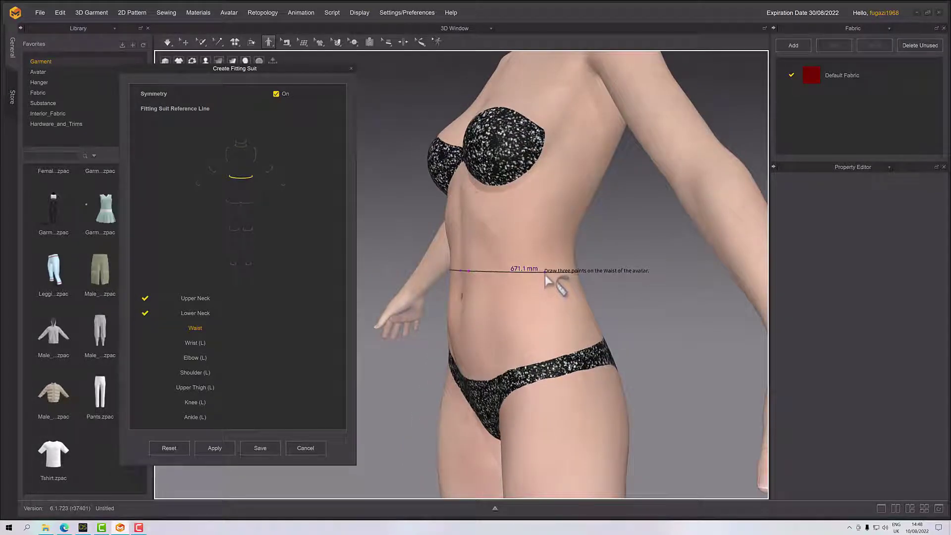
{"action": "left_click", "coordinate": [548, 333]}
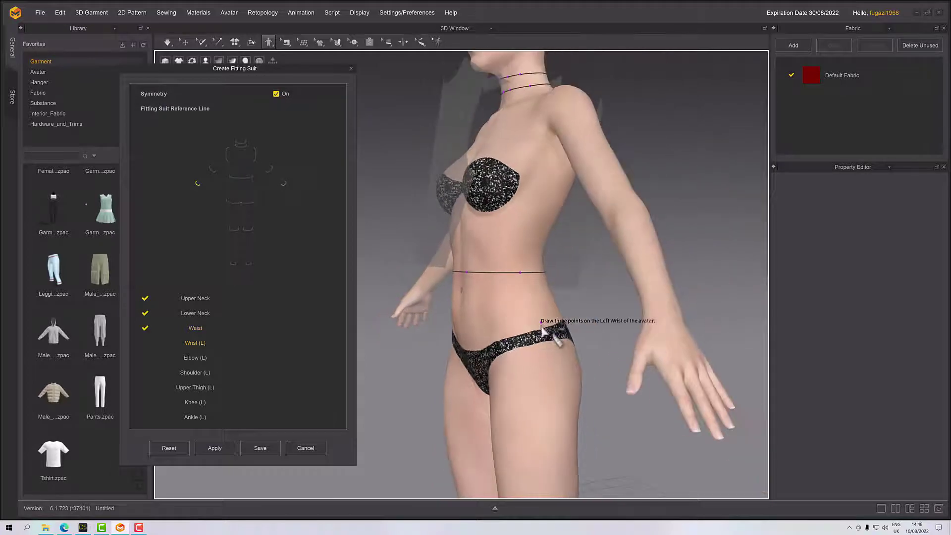
- Draw the Wrist (L) reference line with three points around the avatar's wrist, just above the hand
{"action": "right_click_drag", "start_coordinate": [582, 326], "coordinate": [593, 326]}
{"action": "middle_click_drag", "start_coordinate": [678, 272], "coordinate": [674, 397]}
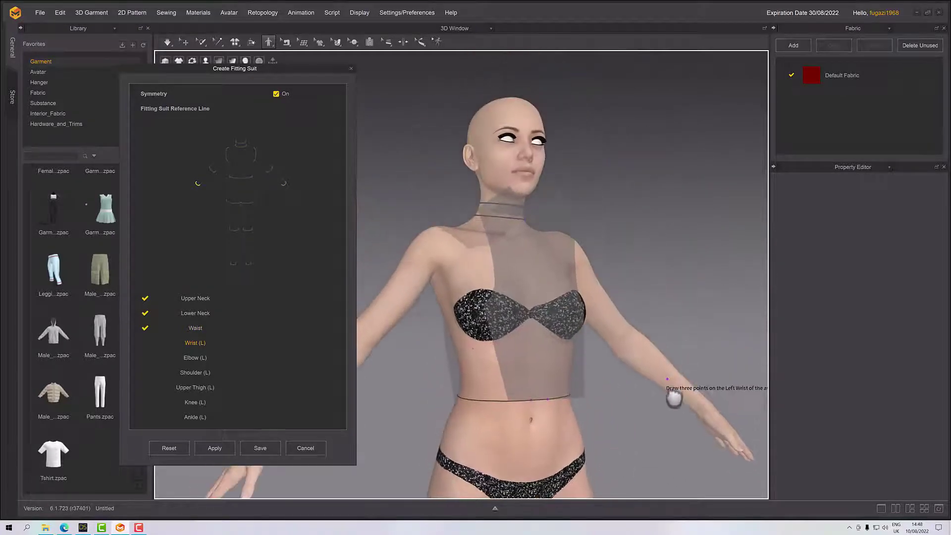
{"action": "right_click_drag", "start_coordinate": [663, 390], "coordinate": [666, 392]}
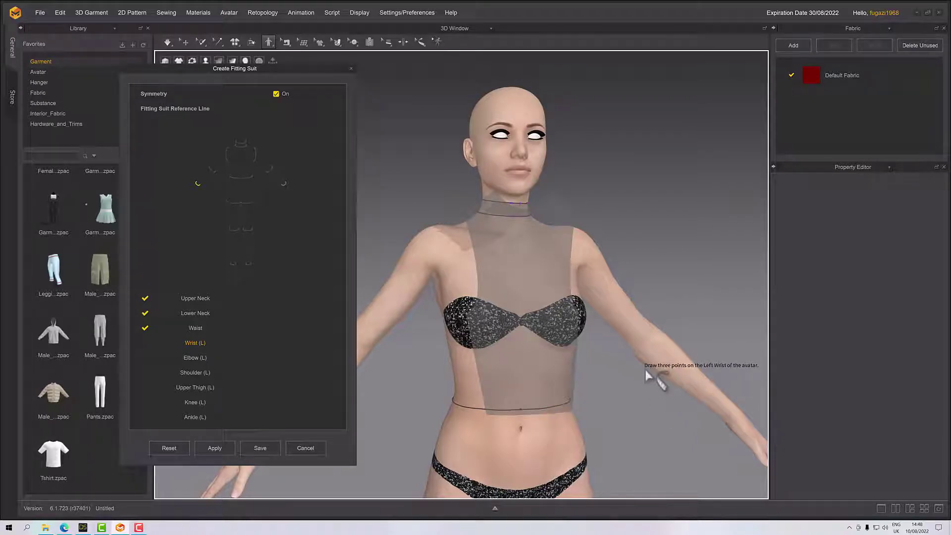
{"action": "middle_click_drag", "start_coordinate": [633, 299], "coordinate": [781, 223]}
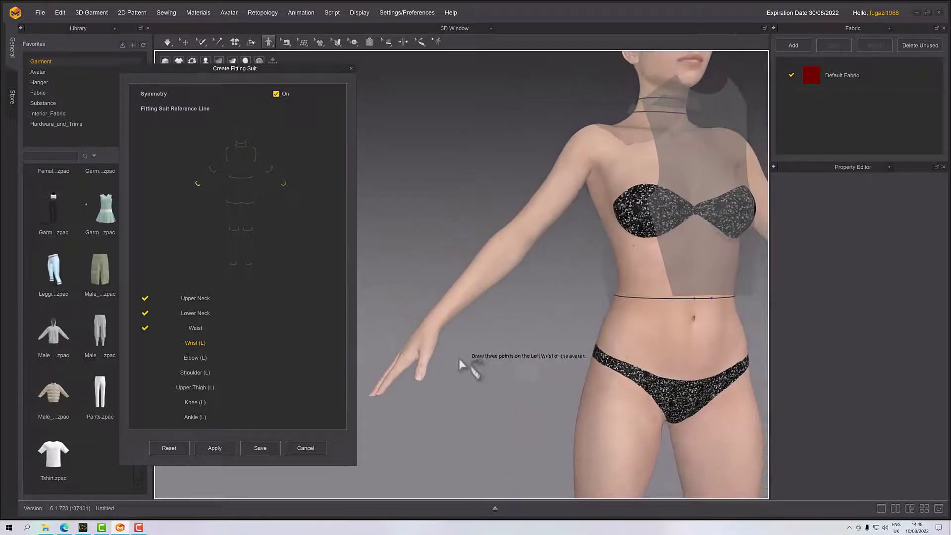
{"action": "scroll", "coordinate": [432, 359], "scroll_direction": "down", "scroll_amount": 2}
{"action": "scroll", "coordinate": [436, 361], "scroll_direction": "up", "scroll_amount": 5}
{"action": "right_click_drag", "start_coordinate": [473, 291], "coordinate": [486, 269]}
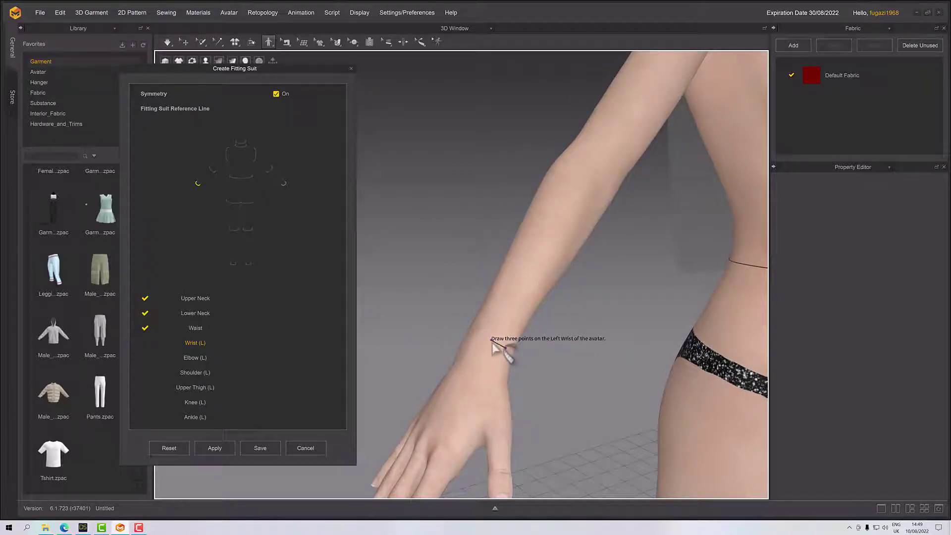
{"action": "left_click", "coordinate": [492, 340]}
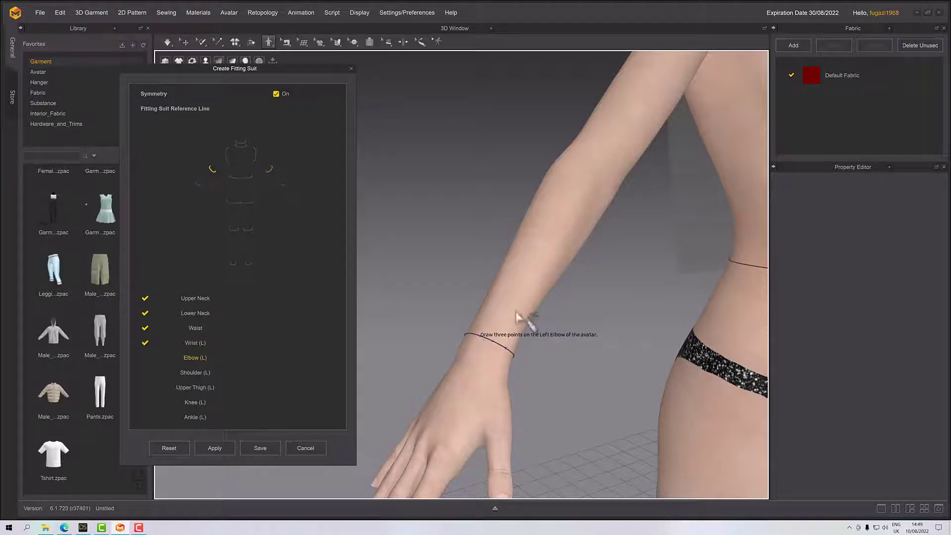
- Draw the Elbow (L) reference line with three points around the arm at elbow height
{"action": "middle_click_drag", "start_coordinate": [561, 275], "coordinate": [542, 327]}
{"action": "right_click_drag", "start_coordinate": [542, 327], "coordinate": [521, 268]}
{"action": "left_click", "coordinate": [486, 263]}
{"action": "right_click_drag", "start_coordinate": [633, 356], "coordinate": [606, 351]}
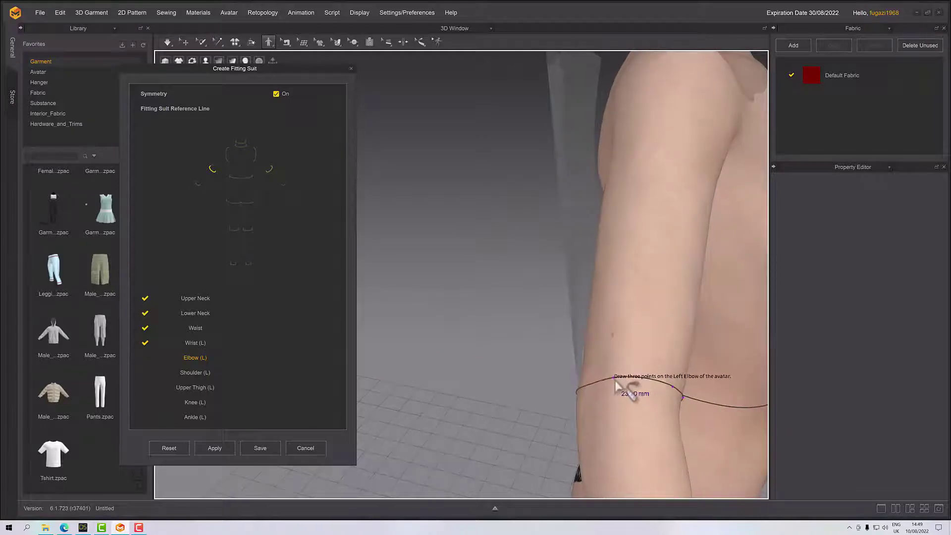
{"action": "left_click", "coordinate": [624, 385]}
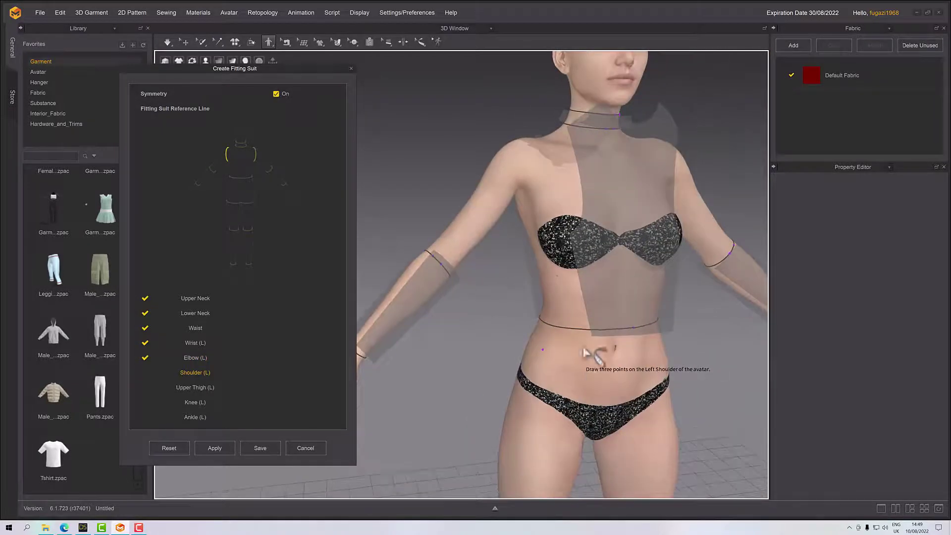
- Draw the Shoulder (L) reference line, about 359 mm around, with three points from the top of the shoulder down to the armpit
{"action": "scroll", "coordinate": [527, 318], "scroll_direction": "up", "scroll_amount": 5}
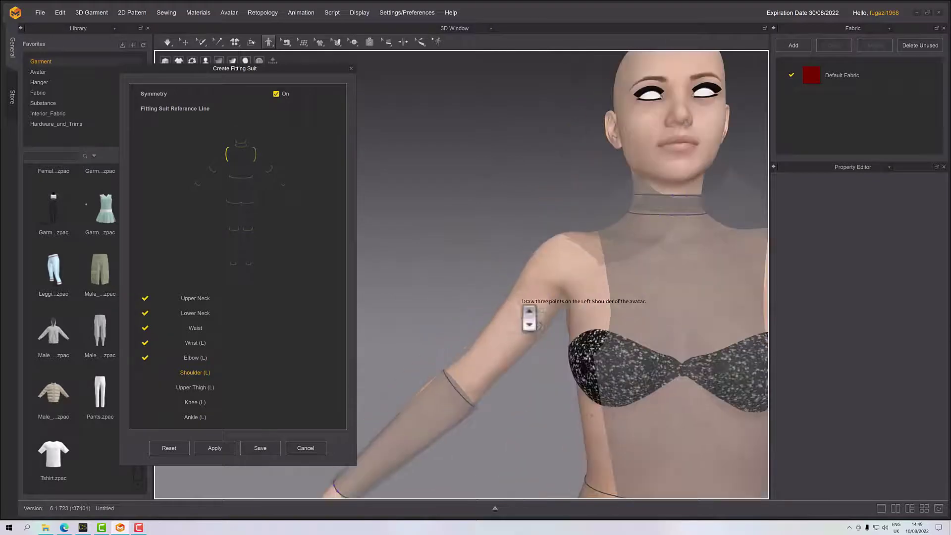
{"action": "middle_click_drag", "start_coordinate": [613, 311], "coordinate": [541, 304]}
{"action": "right_click_drag", "start_coordinate": [541, 304], "coordinate": [541, 301]}
{"action": "right_click_drag", "start_coordinate": [556, 264], "coordinate": [559, 265]}
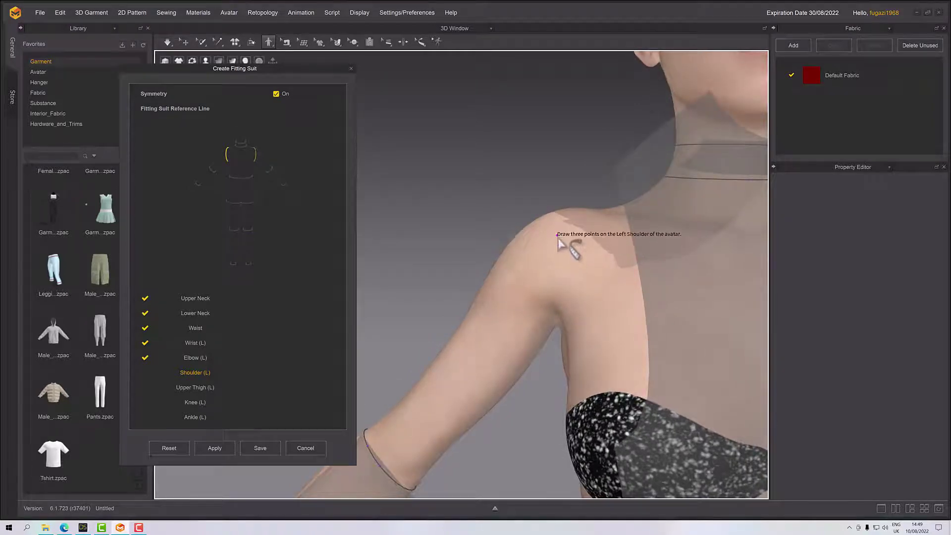
{"action": "left_click", "coordinate": [557, 248]}
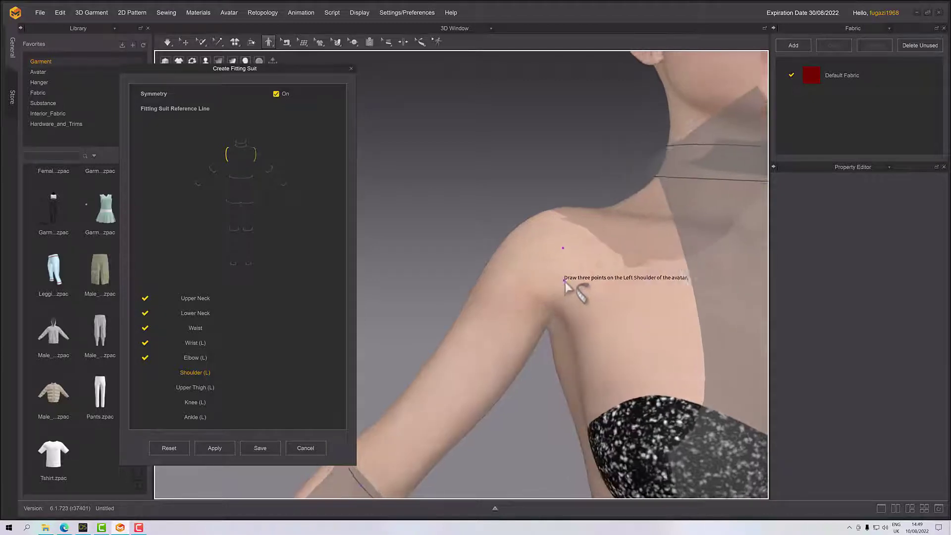
{"action": "left_click", "coordinate": [558, 279]}
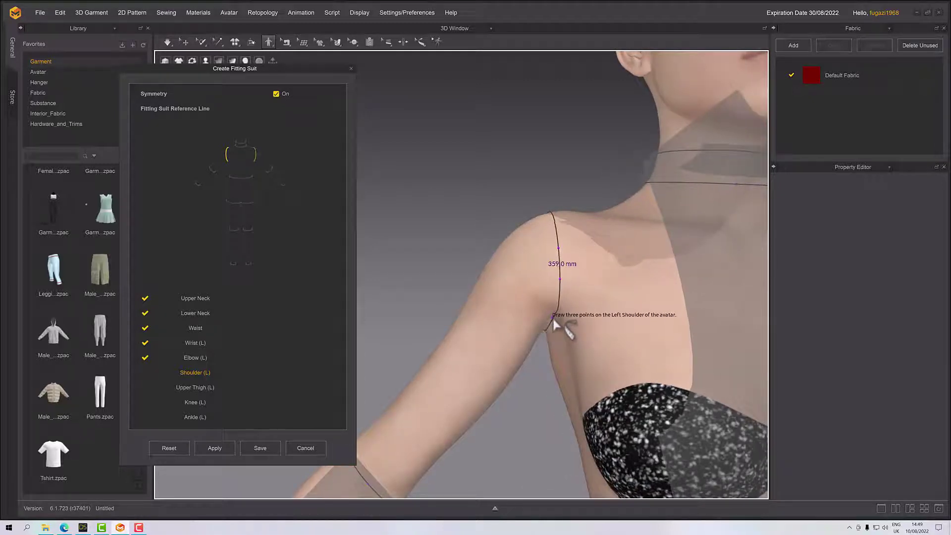
{"action": "left_click", "coordinate": [552, 317]}
{"action": "right_click_drag", "start_coordinate": [566, 316], "coordinate": [538, 317]}
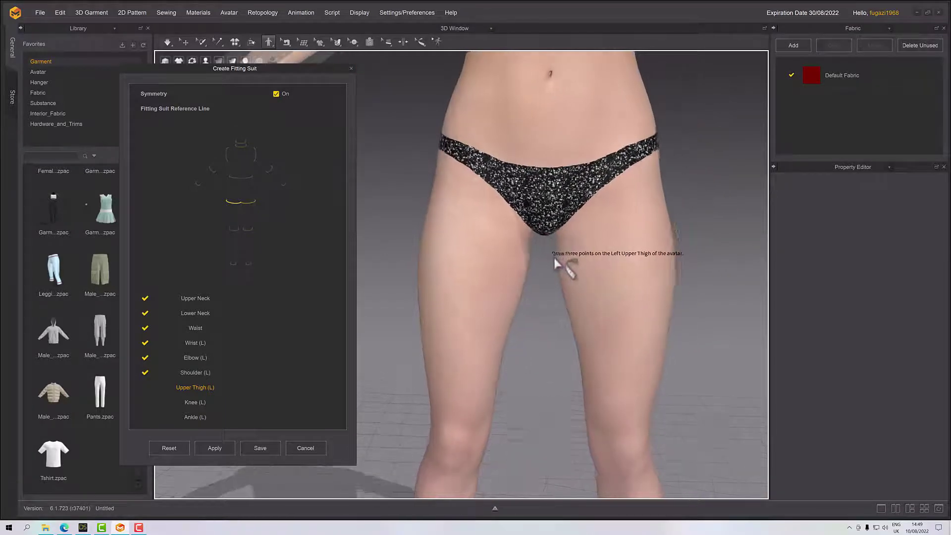
{"action": "scroll", "coordinate": [555, 253], "scroll_direction": "down", "scroll_amount": 2}
{"action": "scroll", "coordinate": [554, 252], "scroll_direction": "up", "scroll_amount": 5}
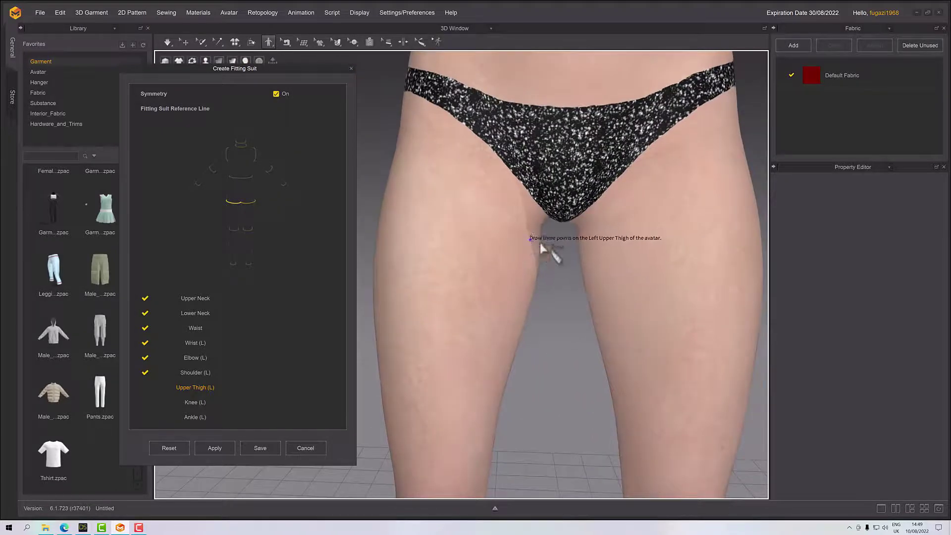
{"action": "left_click", "coordinate": [542, 238]}
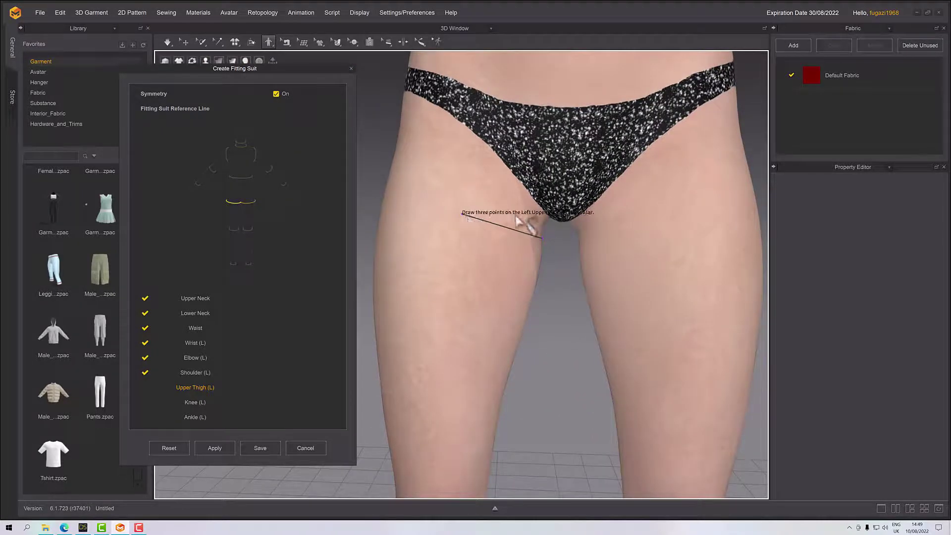
{"action": "right_click", "coordinate": [529, 243]}
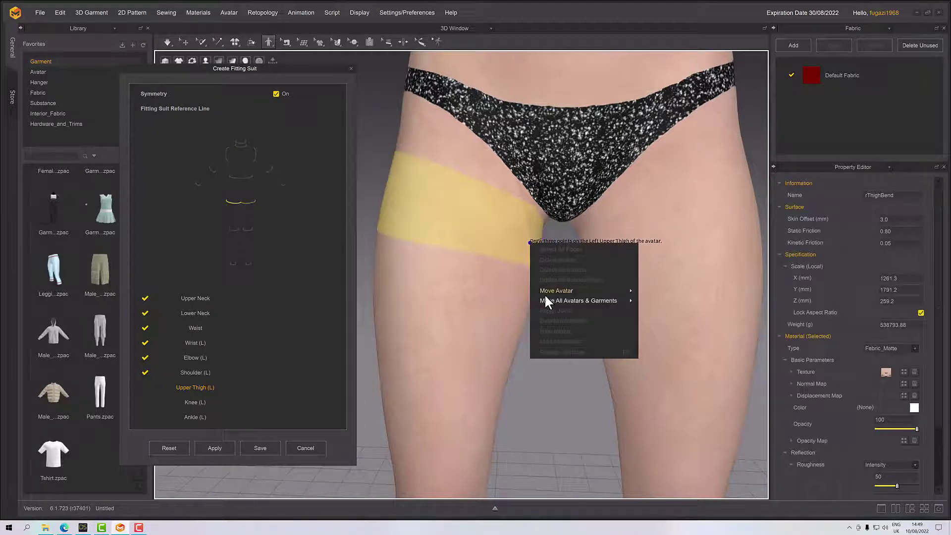
{"action": "left_click", "coordinate": [470, 275]}
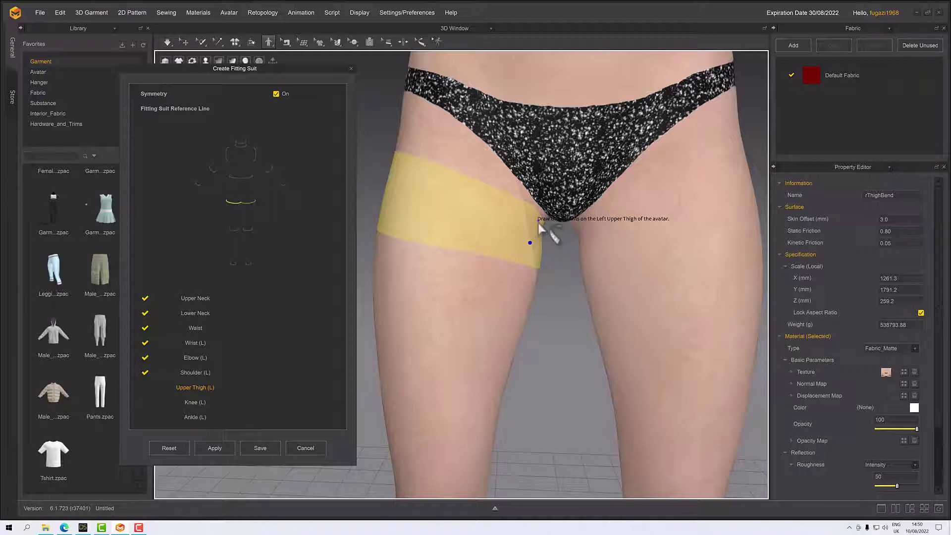
- Draw the Upper Thigh (L) reference line, about 658 mm around, with three points level with the crotch
{"action": "left_click", "coordinate": [459, 222]}
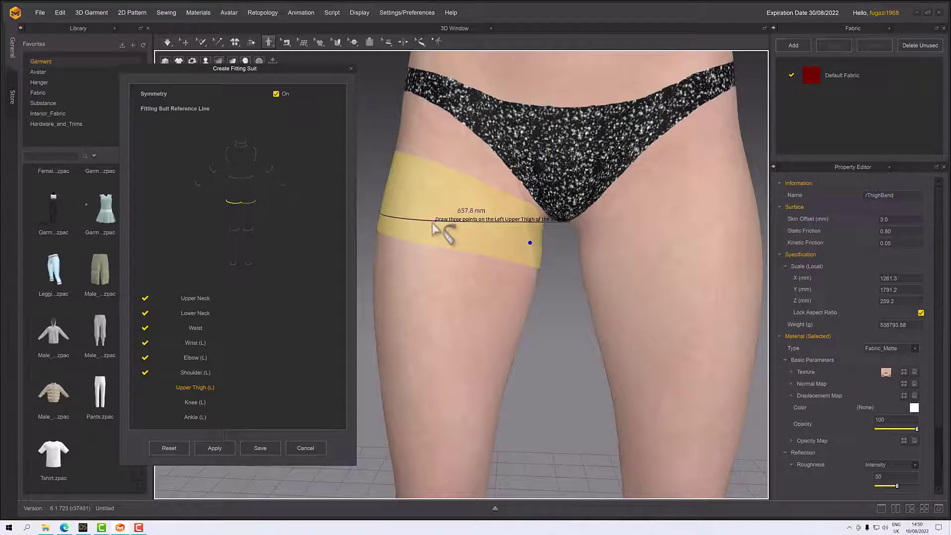
{"action": "left_click", "coordinate": [433, 229]}
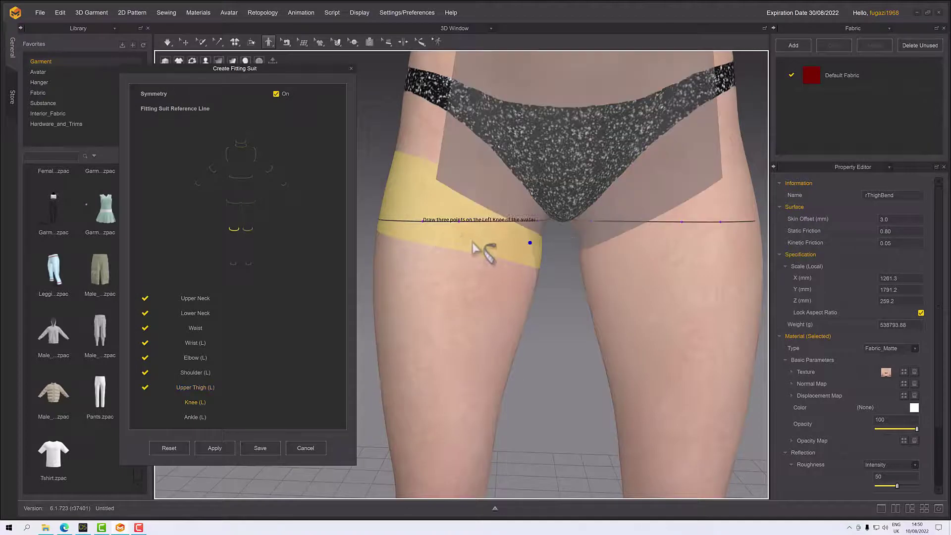
- Draw the Knee (L) reference line with three points across the front of the knee
{"action": "right_click_drag", "start_coordinate": [476, 248], "coordinate": [496, 288]}
{"action": "scroll", "coordinate": [532, 249], "scroll_direction": "down", "scroll_amount": 6}
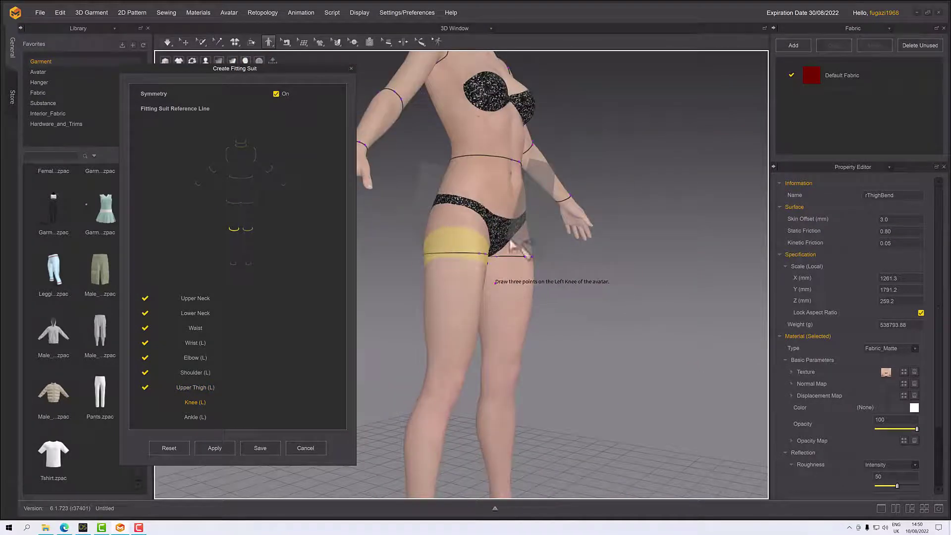
{"action": "right_click_drag", "start_coordinate": [513, 245], "coordinate": [558, 303]}
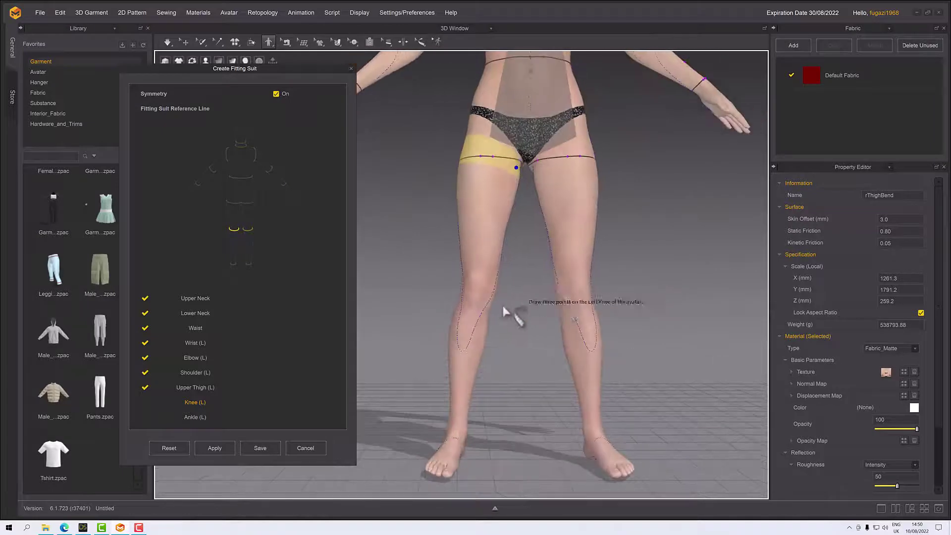
{"action": "scroll", "coordinate": [506, 312], "scroll_direction": "up", "scroll_amount": 8}
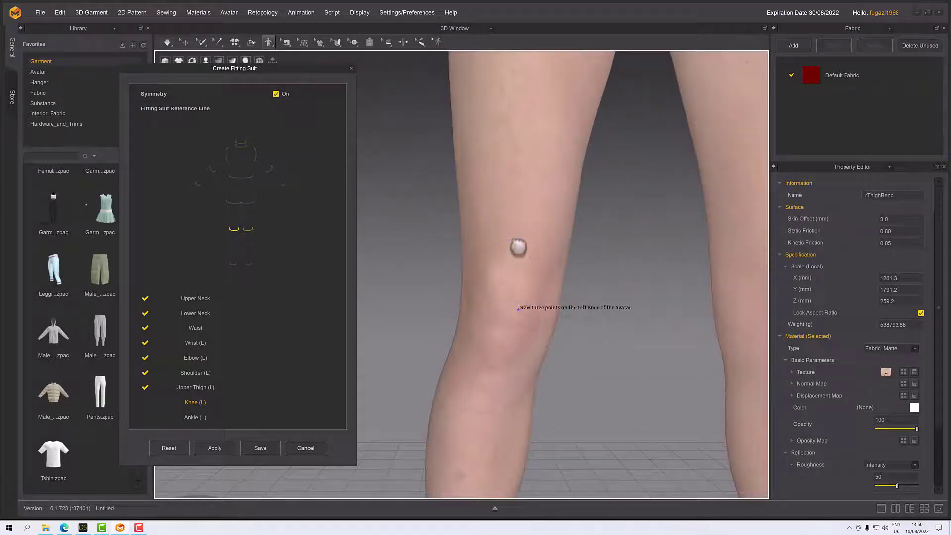
{"action": "middle_click_drag", "start_coordinate": [519, 247], "coordinate": [517, 202]}
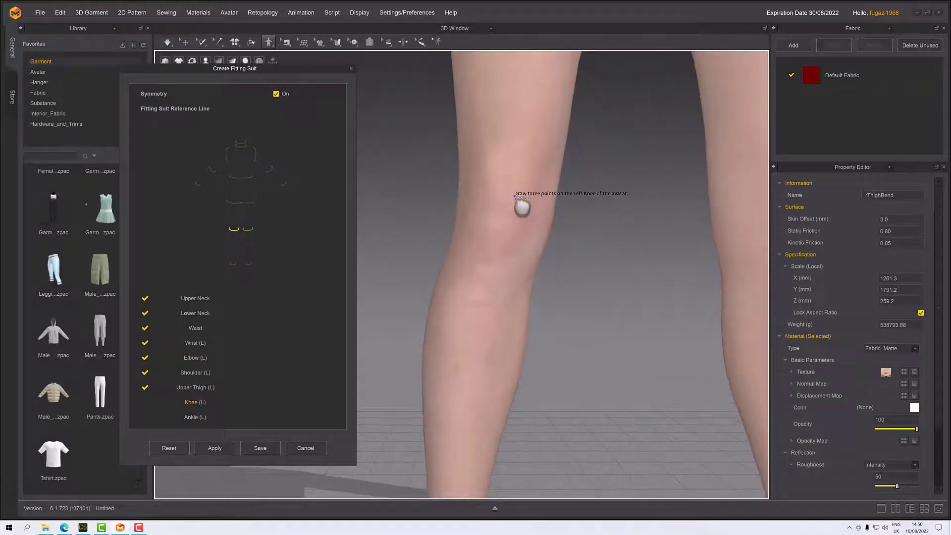
{"action": "left_click", "coordinate": [497, 229]}
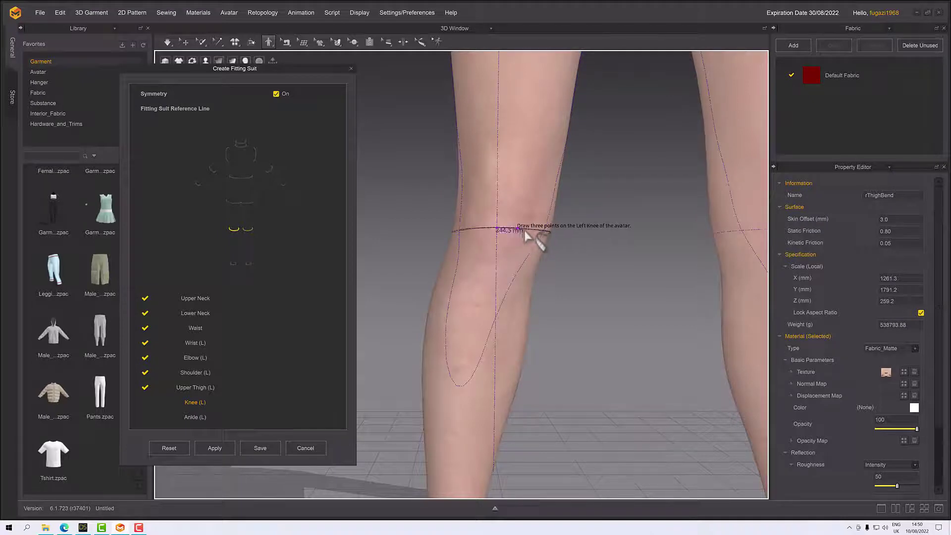
{"action": "left_click", "coordinate": [528, 230]}
{"action": "left_click", "coordinate": [530, 237]}
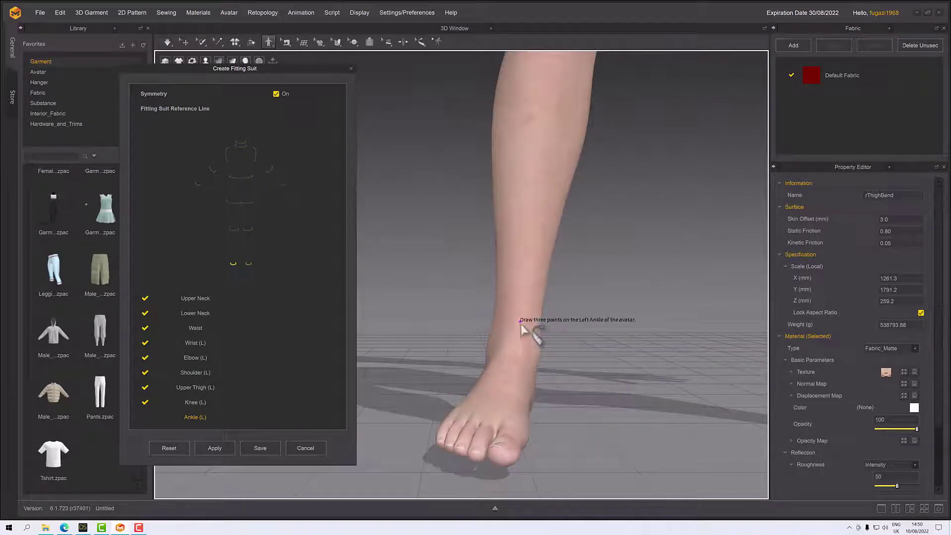
- Draw the Ankle (L) reference line, about 200 mm around, with three points just above the foot
{"action": "left_click", "coordinate": [521, 322]}
{"action": "left_click", "coordinate": [530, 322]}
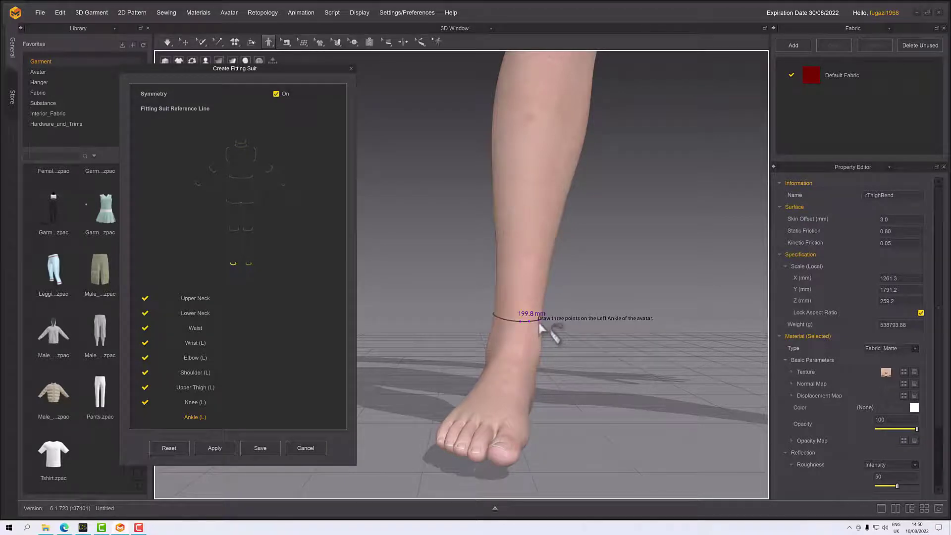
{"action": "left_click", "coordinate": [547, 338]}
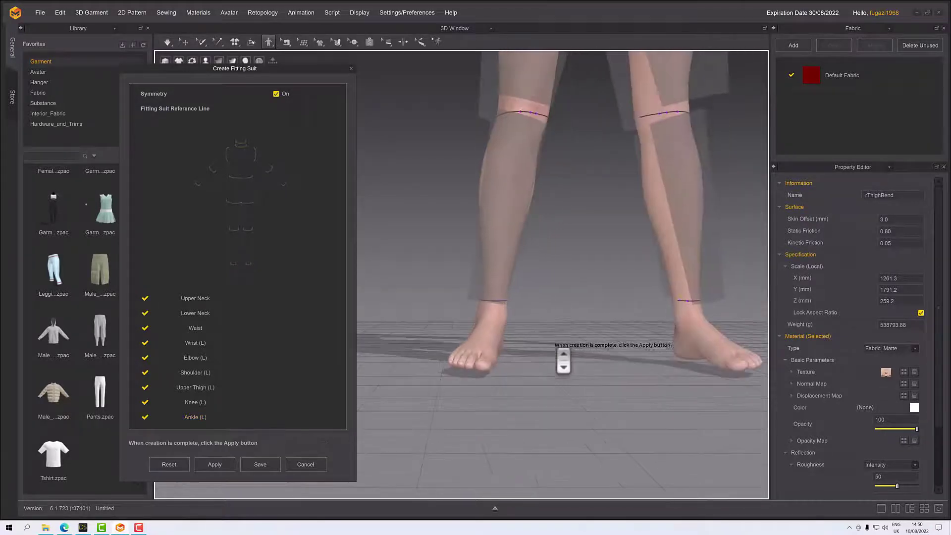
- Apply the completed reference lines to generate the fitting suit and inspect it on the whole avatar
{"action": "middle_click_drag", "start_coordinate": [559, 414], "coordinate": [557, 429]}
{"action": "scroll", "coordinate": [545, 412], "scroll_direction": "down", "scroll_amount": 3}
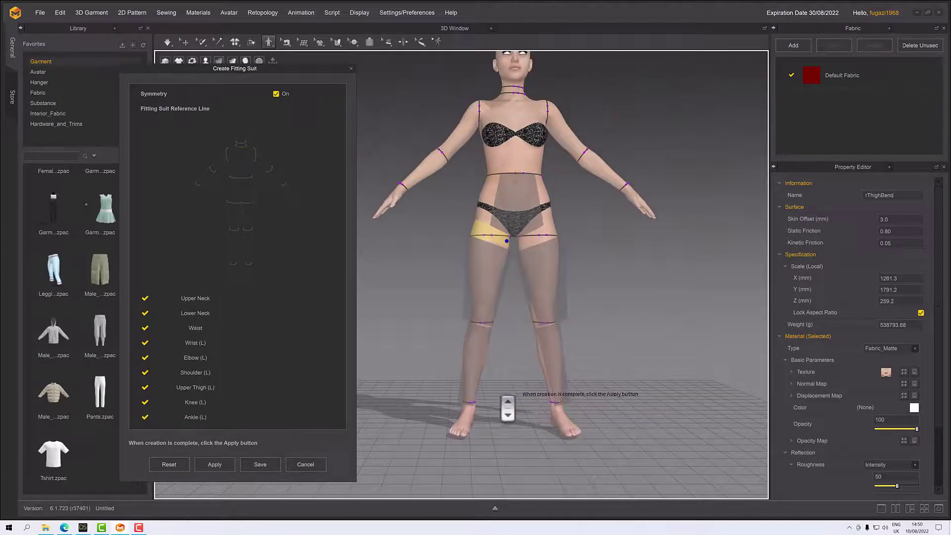
{"action": "right_click_drag", "start_coordinate": [503, 398], "coordinate": [540, 391]}
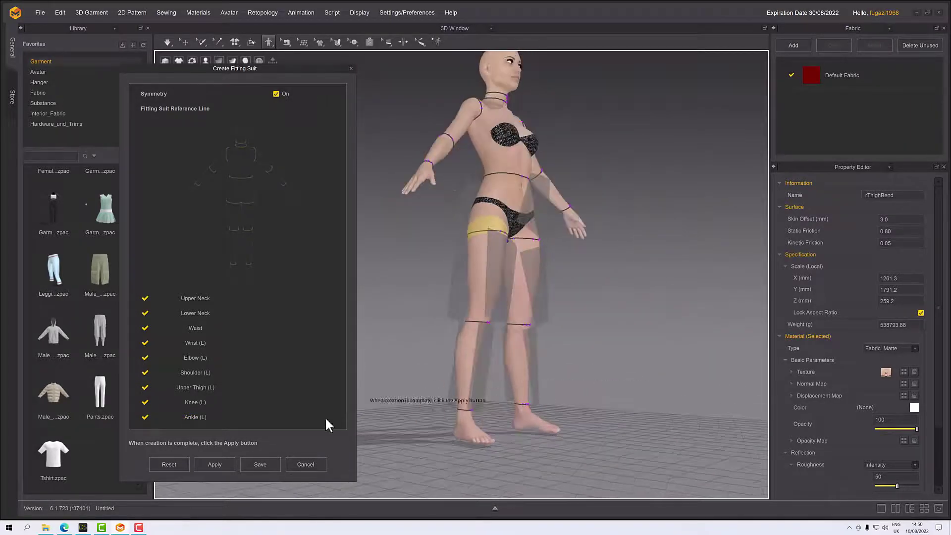
{"action": "left_click", "coordinate": [212, 464]}
{"action": "right_click_drag", "start_coordinate": [463, 382], "coordinate": [483, 334]}
{"action": "scroll", "coordinate": [478, 367], "scroll_direction": "down", "scroll_amount": 2}
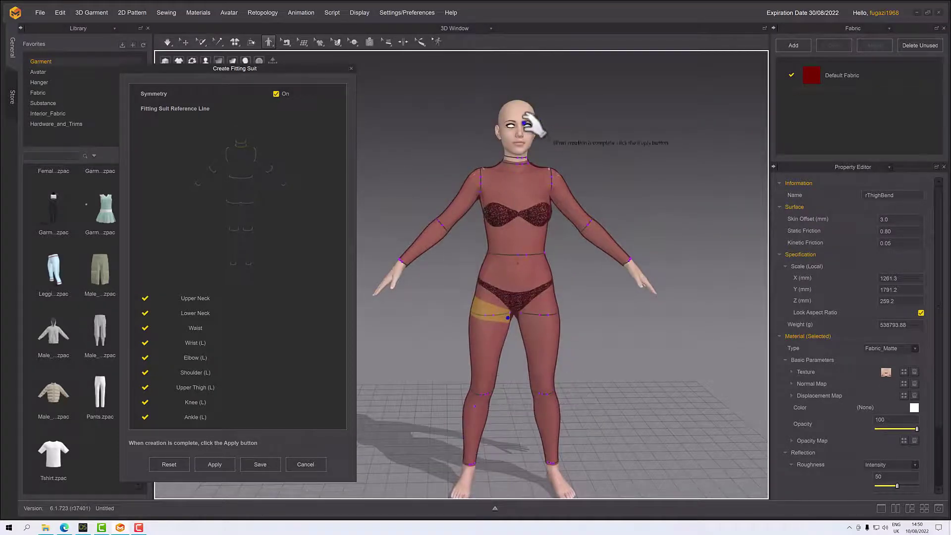
{"action": "mouse_move", "coordinate": [495, 228]}
{"action": "right_mouse_down"}
{"action": "mouse_move", "coordinate": [590, 235]}
{"action": "mouse_move", "coordinate": [618, 221]}
{"action": "mouse_move", "coordinate": [574, 212]}
{"action": "mouse_move", "coordinate": [486, 230]}
{"action": "right_mouse_up"}
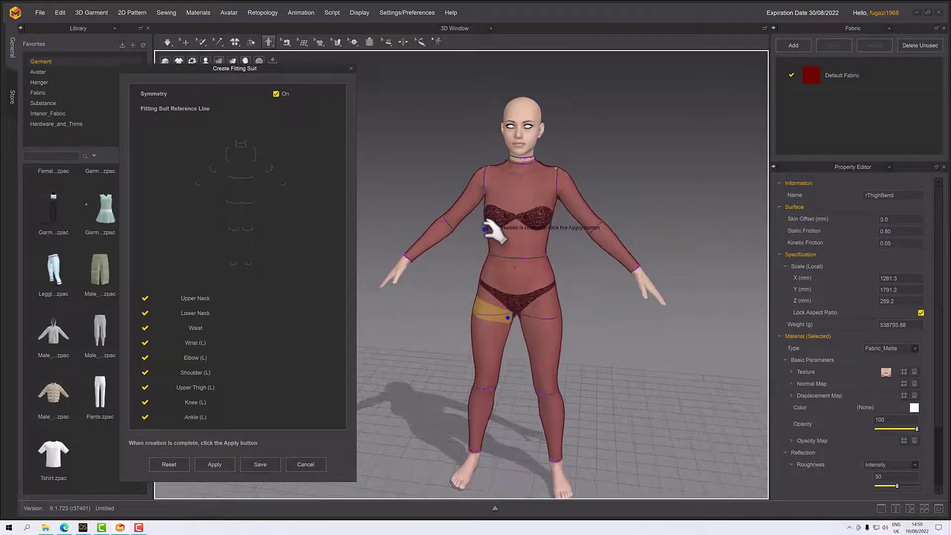
- Save the avatar with its fitting suit as G8 Avatar.avt in the G8 avatar folder, replacing the existing file
{"action": "left_click", "coordinate": [215, 465]}
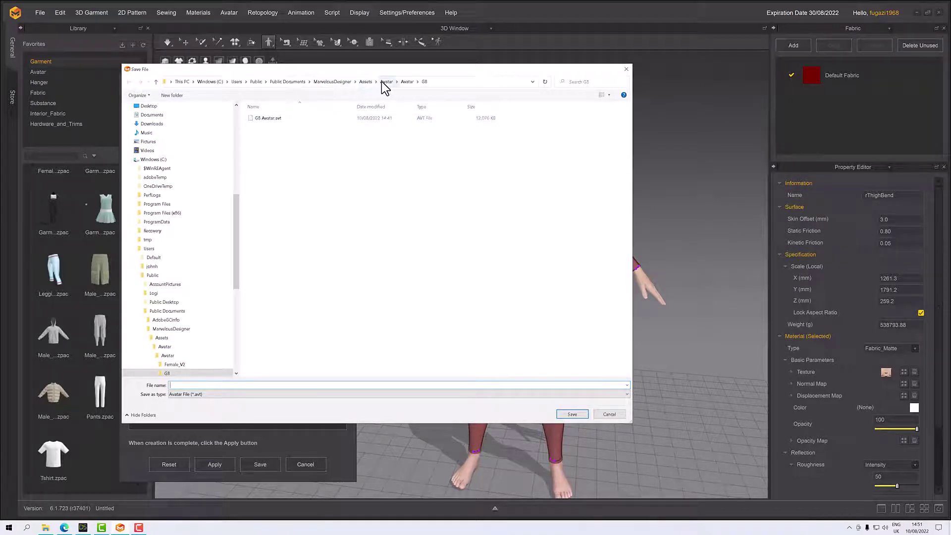
{"action": "left_click", "coordinate": [407, 83]}
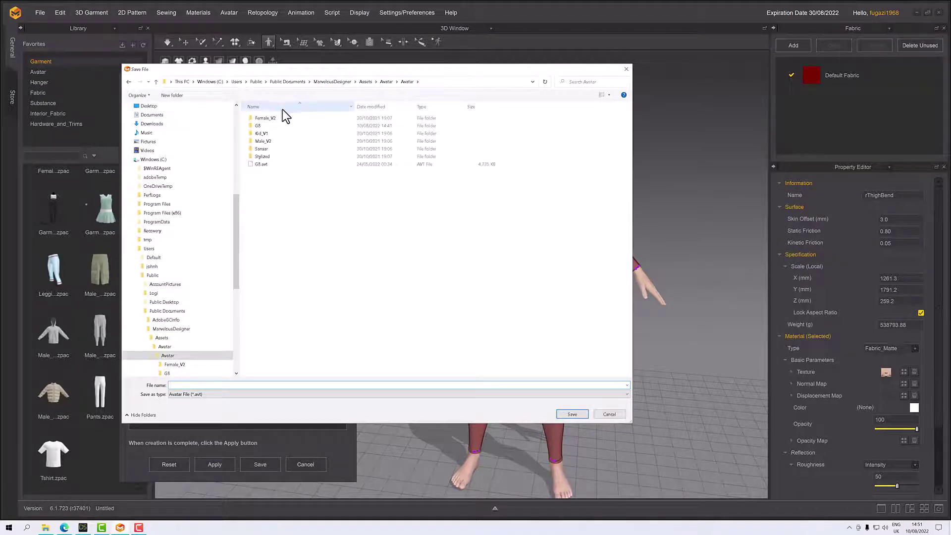
{"action": "double_click", "coordinate": [273, 125]}
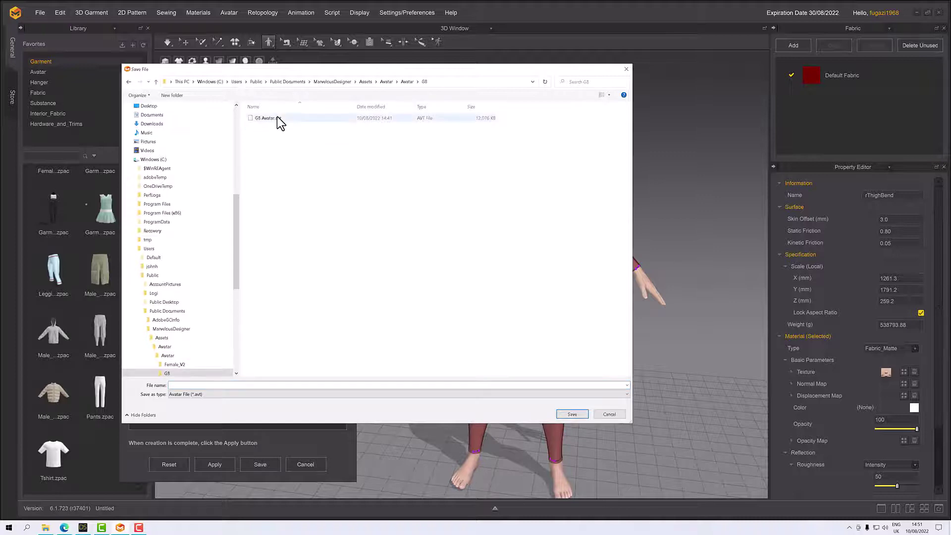
{"action": "double_click", "coordinate": [277, 118]}
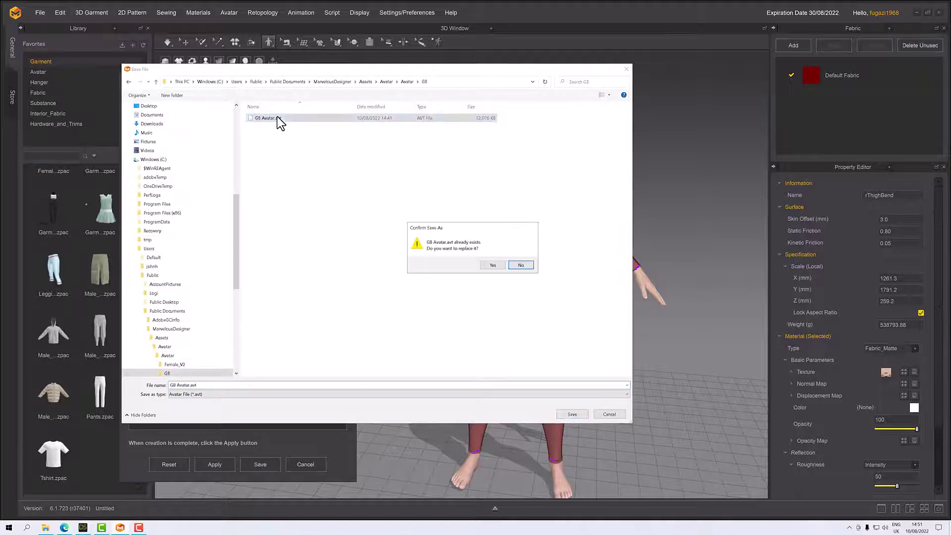
{"action": "left_click", "coordinate": [492, 266]}
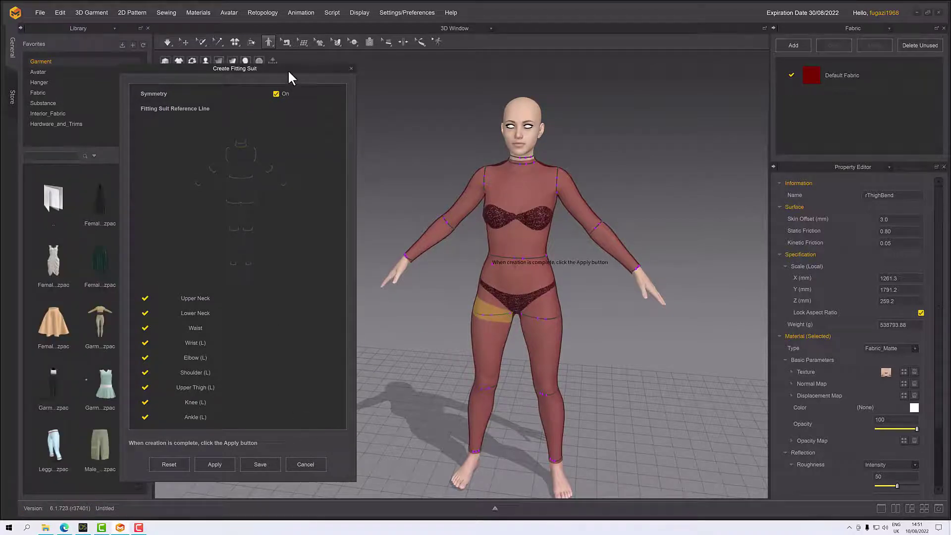
- Leave the fitting suit setup and bring the whole avatar back into view
{"action": "left_click_drag", "start_coordinate": [290, 70], "coordinate": [335, 70]}
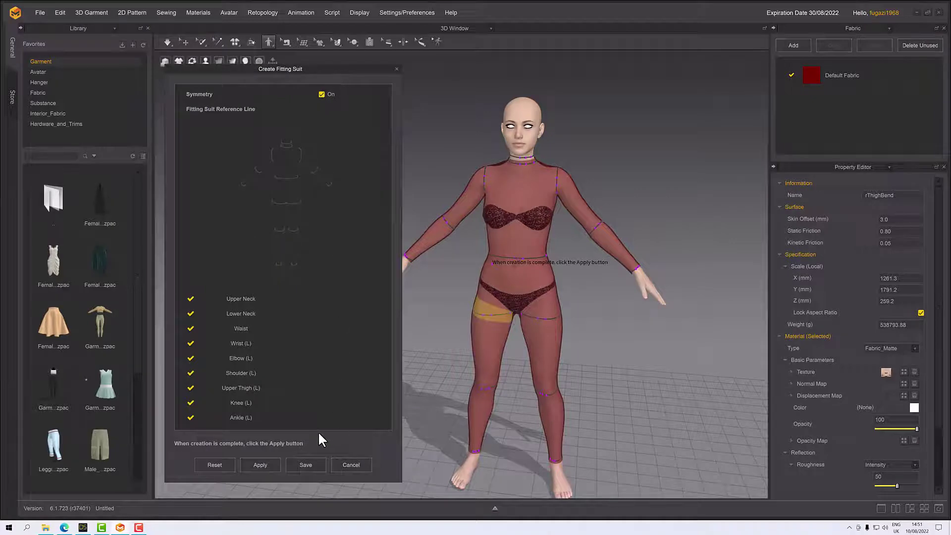
{"action": "mouse_move", "coordinate": [515, 350]}
{"action": "right_mouse_down"}
{"action": "mouse_move", "coordinate": [534, 335]}
{"action": "mouse_move", "coordinate": [531, 347]}
{"action": "right_mouse_up"}
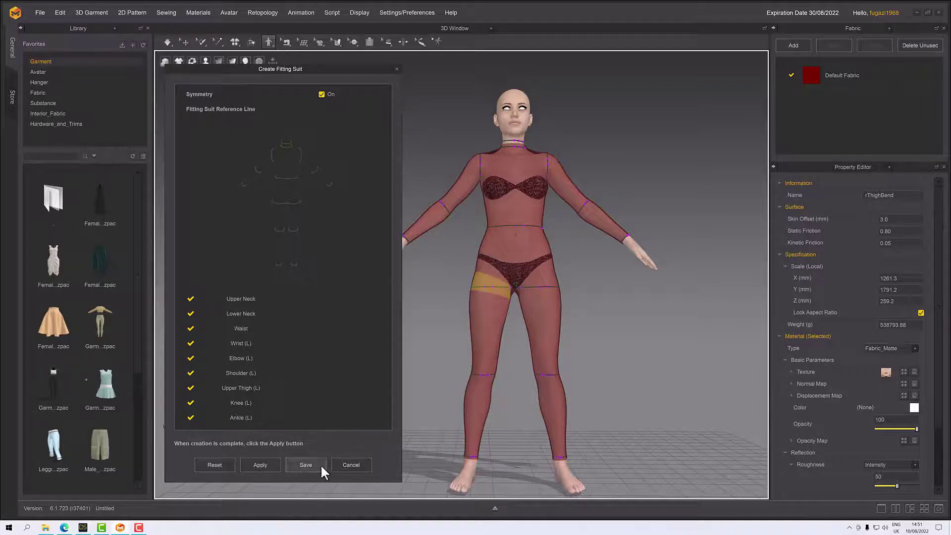
{"action": "left_click", "coordinate": [350, 465]}
{"action": "right_click_drag", "start_coordinate": [416, 384], "coordinate": [377, 401]}
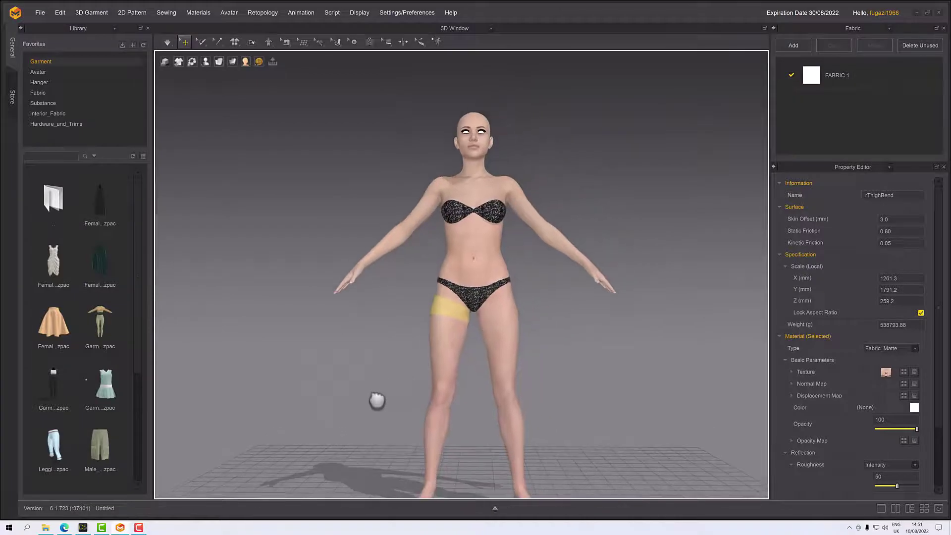
{"action": "middle_click_drag", "start_coordinate": [377, 400], "coordinate": [352, 336]}
{"action": "right_click_drag", "start_coordinate": [353, 335], "coordinate": [352, 334]}
{"action": "middle_click_drag", "start_coordinate": [352, 334], "coordinate": [349, 369]}
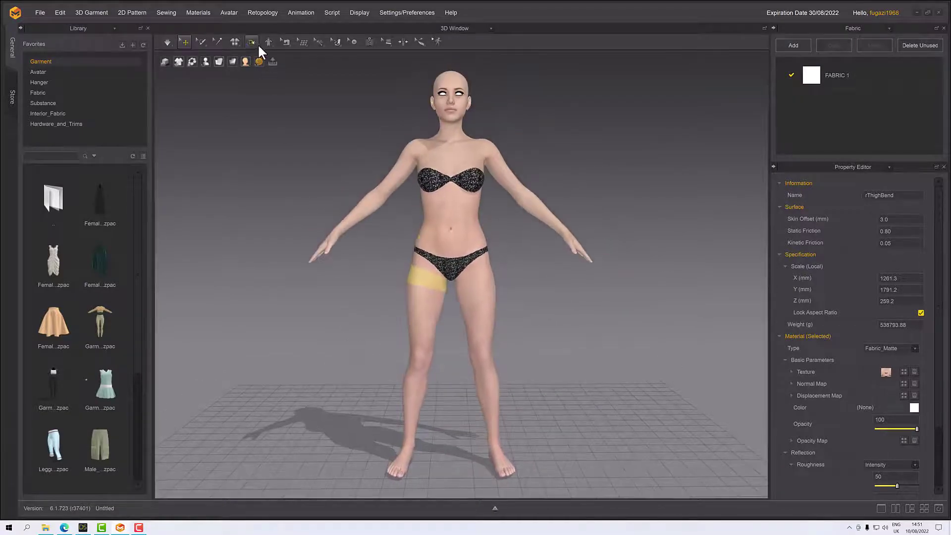
- Reopen the fitting suit setup to check that its reference lines are stored with the avatar, and close it again
{"action": "left_click", "coordinate": [267, 43]}
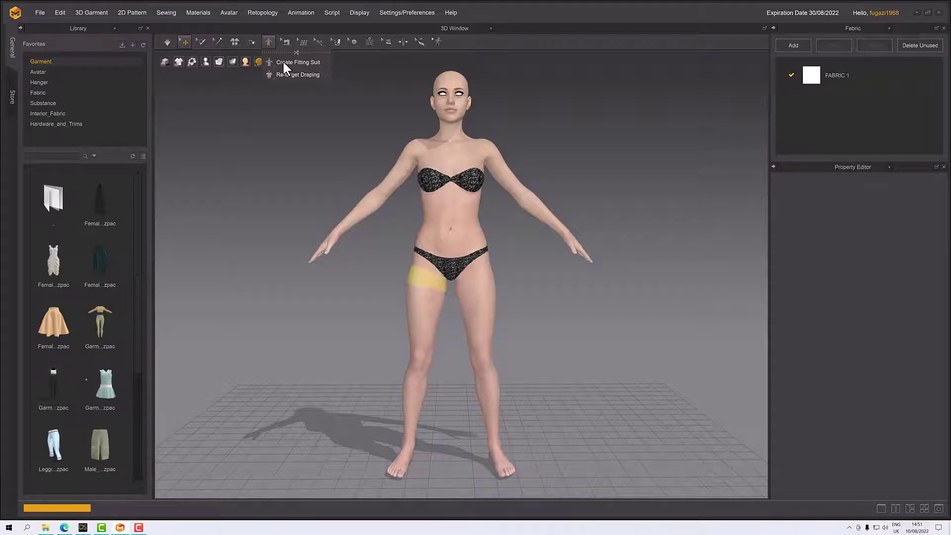
{"action": "left_click", "coordinate": [297, 62]}
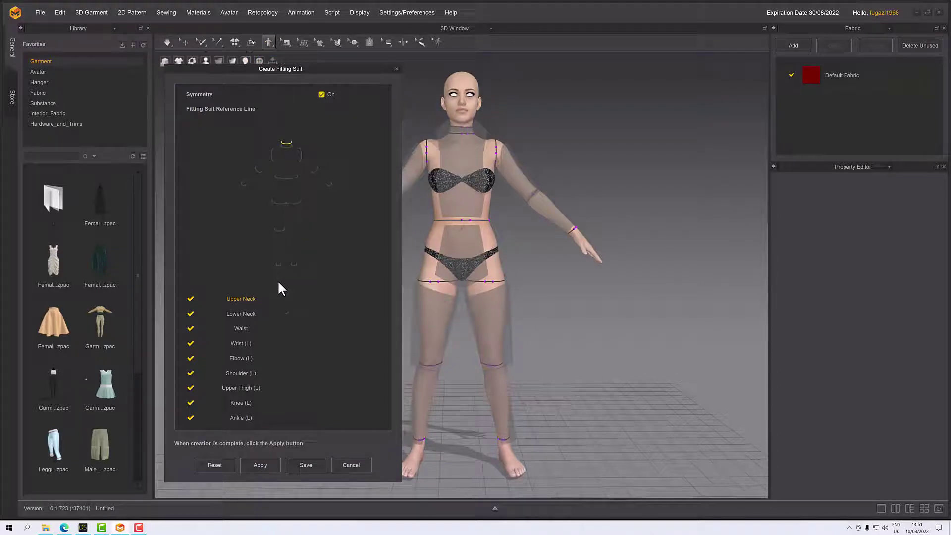
{"action": "left_click", "coordinate": [352, 466]}
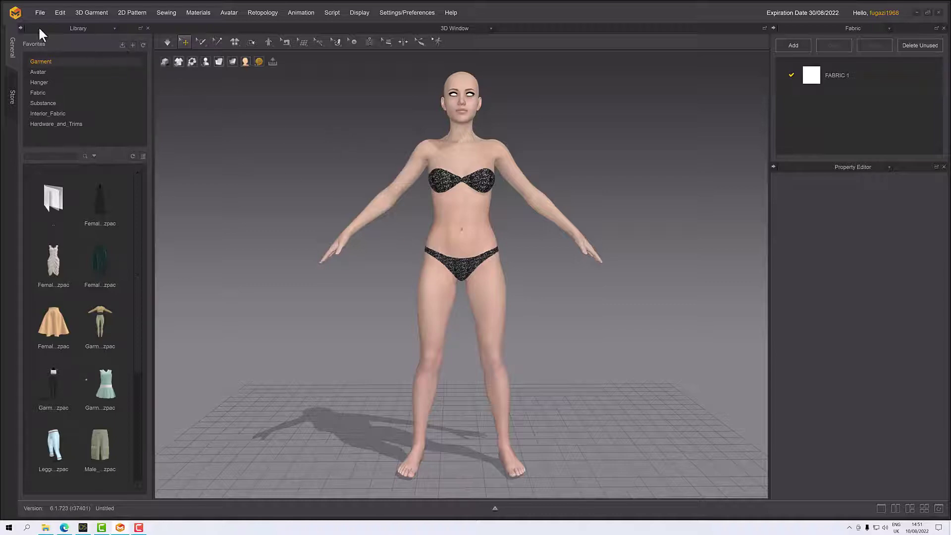
- Save the avatar again as G8 Avatar.avt in the G8 folder, replacing the existing file
{"action": "left_click", "coordinate": [39, 11]}
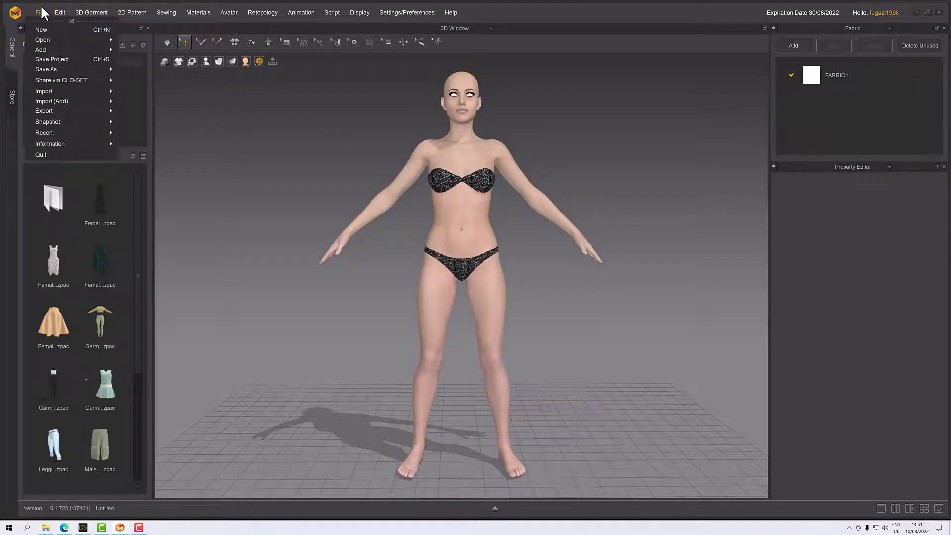
{"action": "mouse_move", "coordinate": [74, 70]}
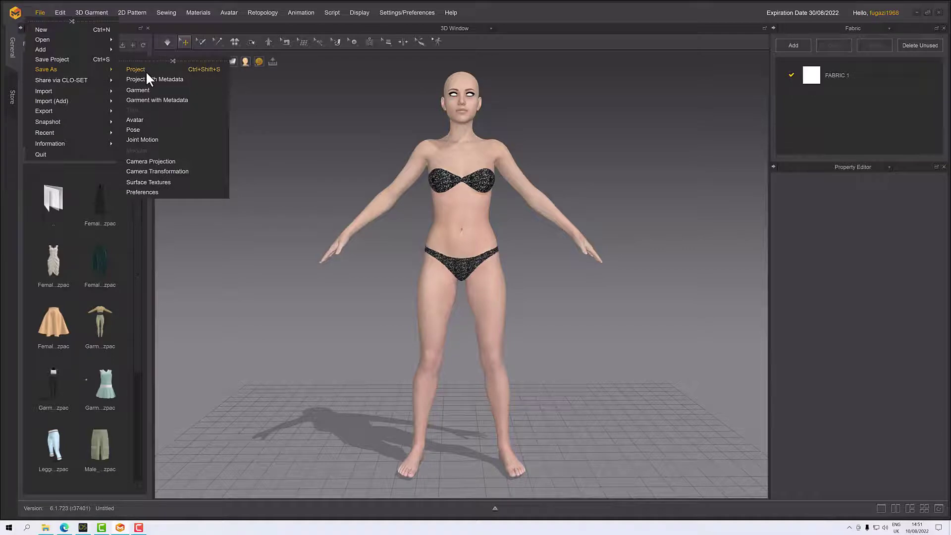
{"action": "left_click", "coordinate": [156, 120]}
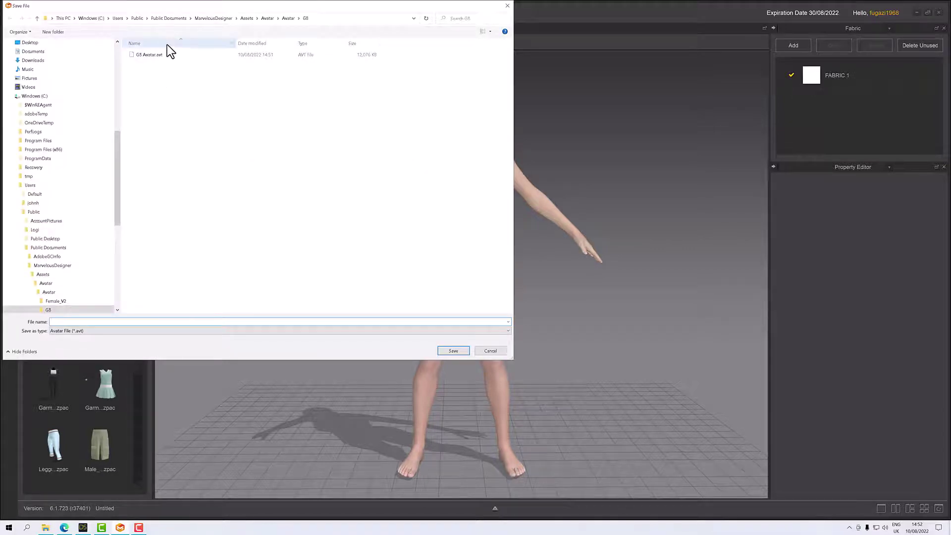
{"action": "double_click", "coordinate": [144, 55]}
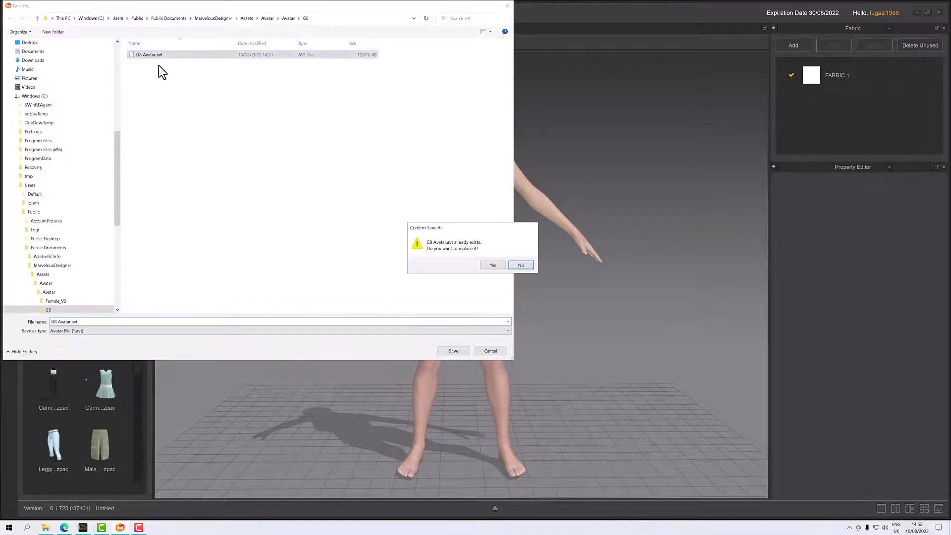
{"action": "left_click", "coordinate": [489, 266]}
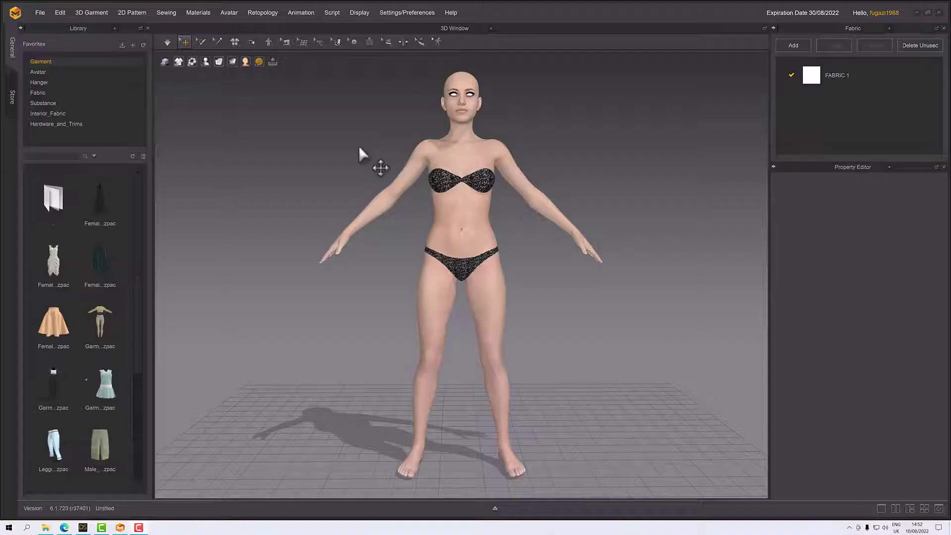
- Add the Tshirt.zpac garment from the library to the workspace
{"action": "scroll", "coordinate": [55, 308], "scroll_direction": "down", "scroll_amount": 3}
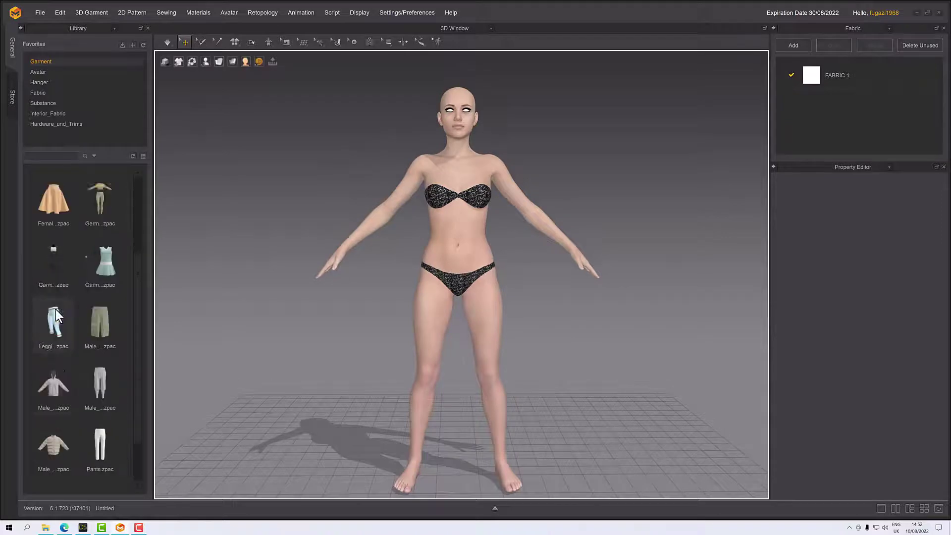
{"action": "left_click", "coordinate": [49, 58]}
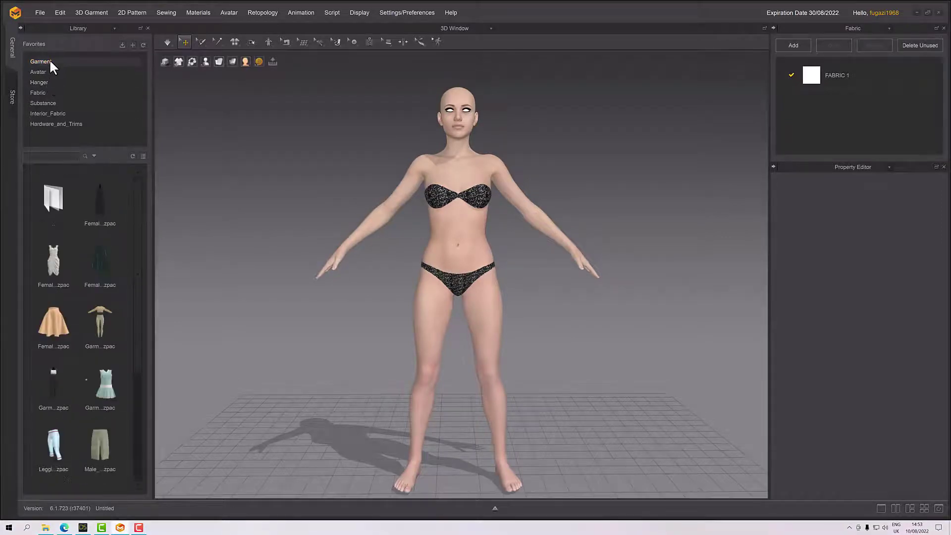
{"action": "scroll", "coordinate": [90, 248], "scroll_direction": "down", "scroll_amount": 3}
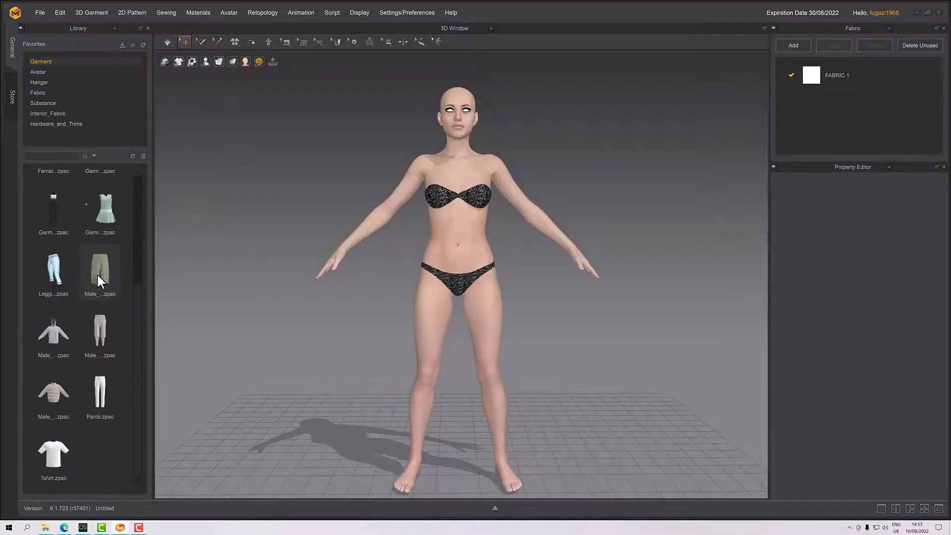
{"action": "right_click", "coordinate": [48, 446]}
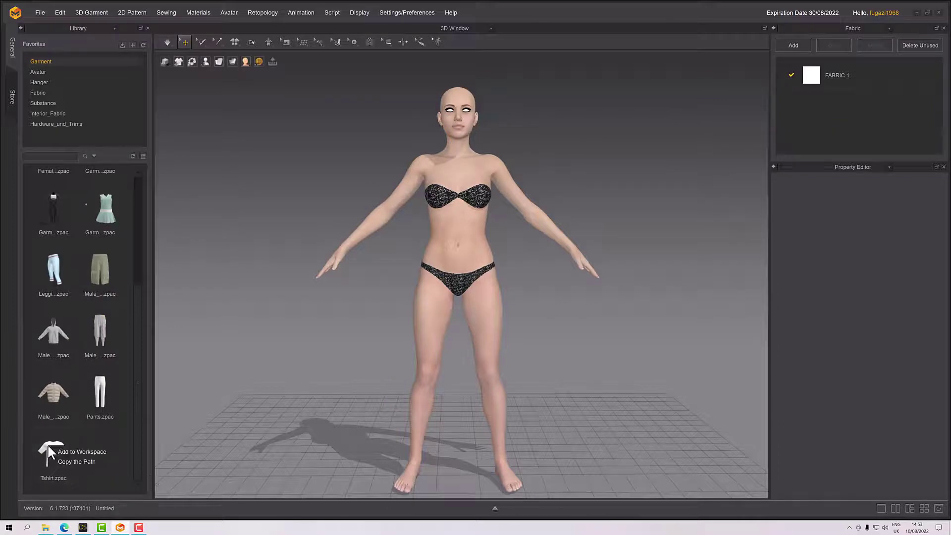
{"action": "left_click", "coordinate": [80, 452]}
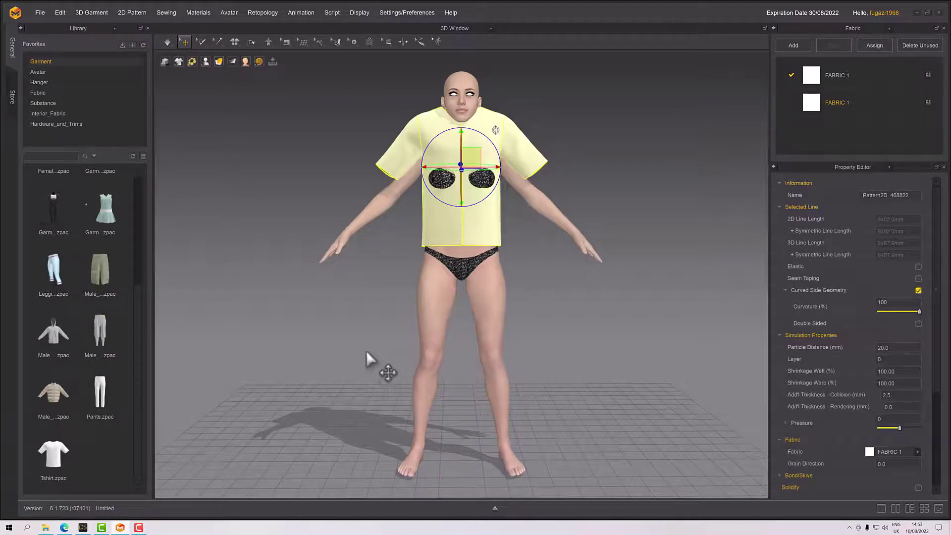
- Fit the T-shirt to the avatar with Re-target Draping and inspect the drape from several angles
{"action": "middle_click_drag", "start_coordinate": [402, 309], "coordinate": [371, 369]}
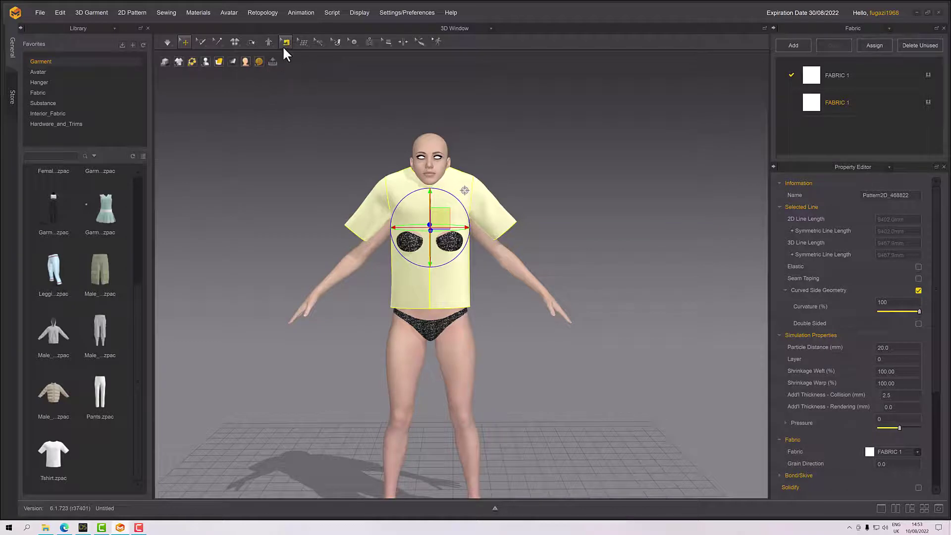
{"action": "mouse_move", "coordinate": [267, 44]}
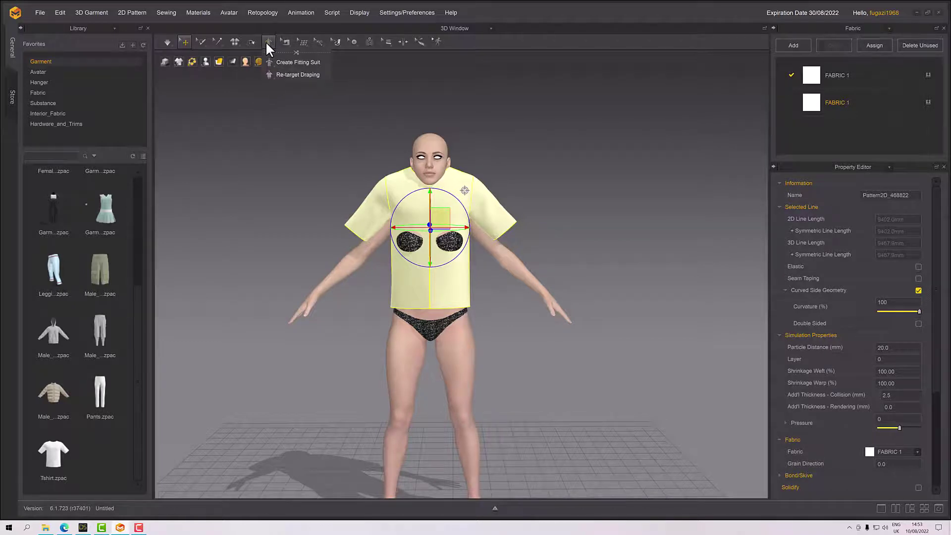
{"action": "left_click", "coordinate": [290, 74]}
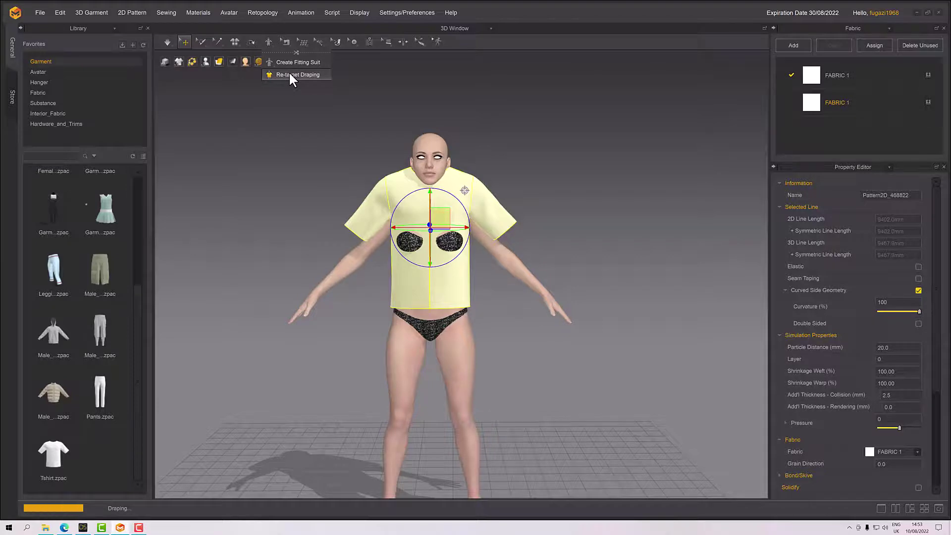
{"action": "mouse_move", "coordinate": [540, 245]}
{"action": "right_mouse_down"}
{"action": "mouse_move", "coordinate": [671, 233]}
{"action": "mouse_move", "coordinate": [557, 240]}
{"action": "mouse_move", "coordinate": [544, 256]}
{"action": "right_mouse_up"}
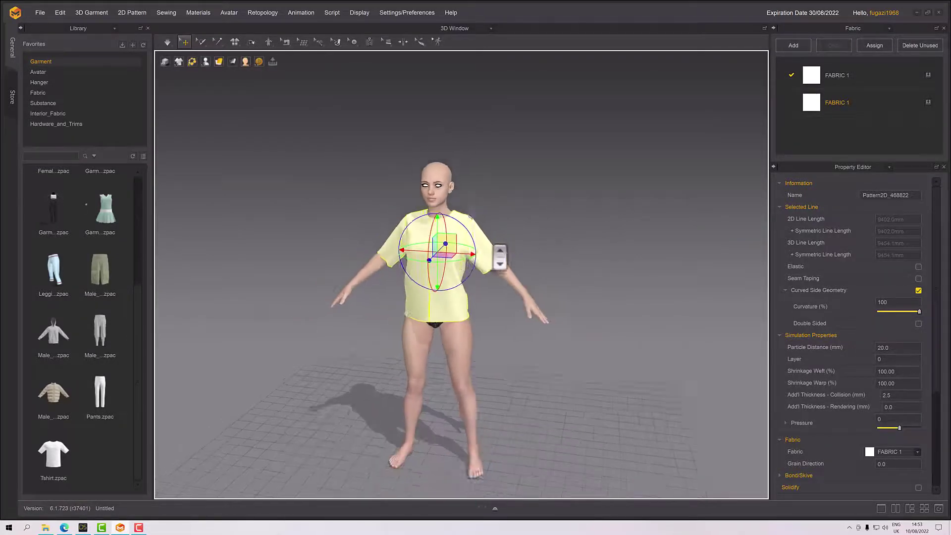
{"action": "scroll", "coordinate": [495, 255], "scroll_direction": "up", "scroll_amount": 8}
{"action": "right_click_drag", "start_coordinate": [508, 225], "coordinate": [533, 240]}
{"action": "scroll", "coordinate": [535, 237], "scroll_direction": "down", "scroll_amount": 8}
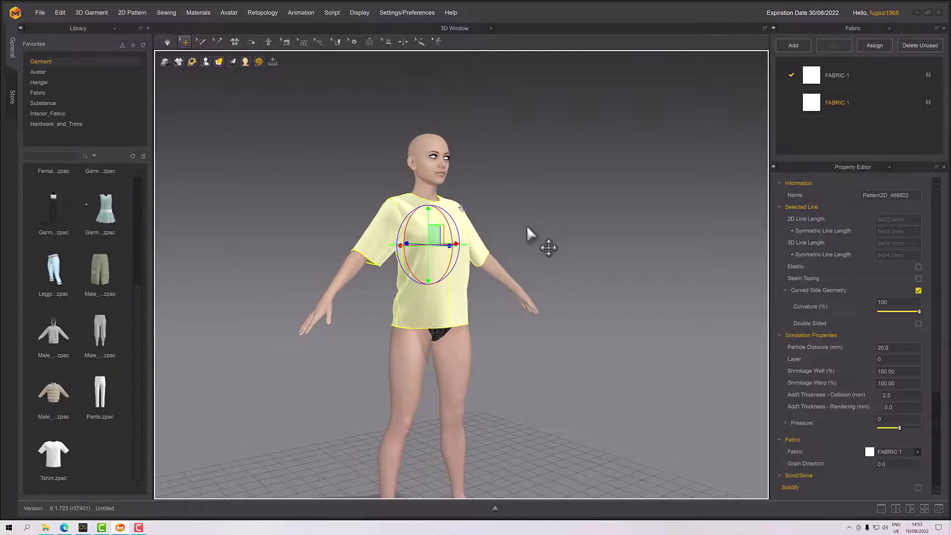
- Delete the draped T-shirt and load a fresh Tshirt.zpac from the garment library
{"action": "key", "text": "Delete"}
{"action": "right_click_drag", "start_coordinate": [529, 214], "coordinate": [555, 211]}
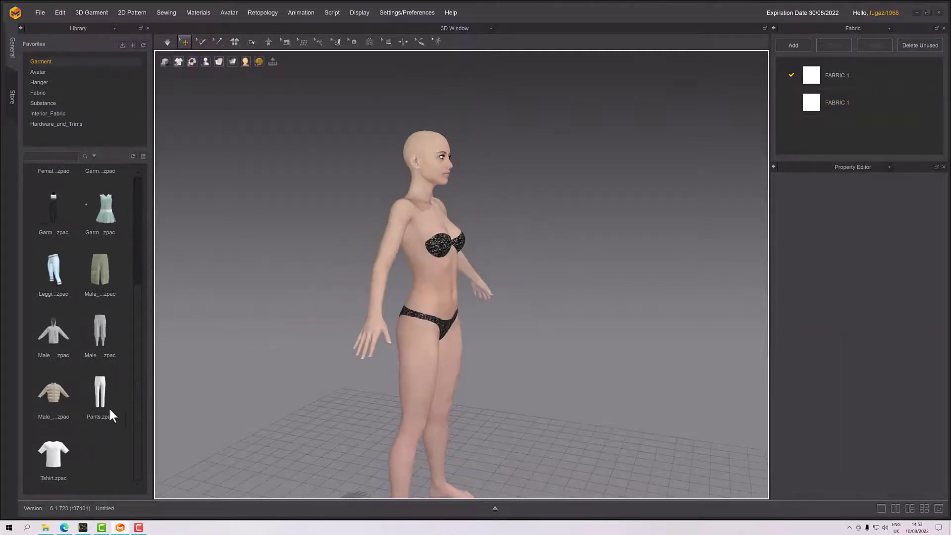
{"action": "double_click", "coordinate": [61, 452]}
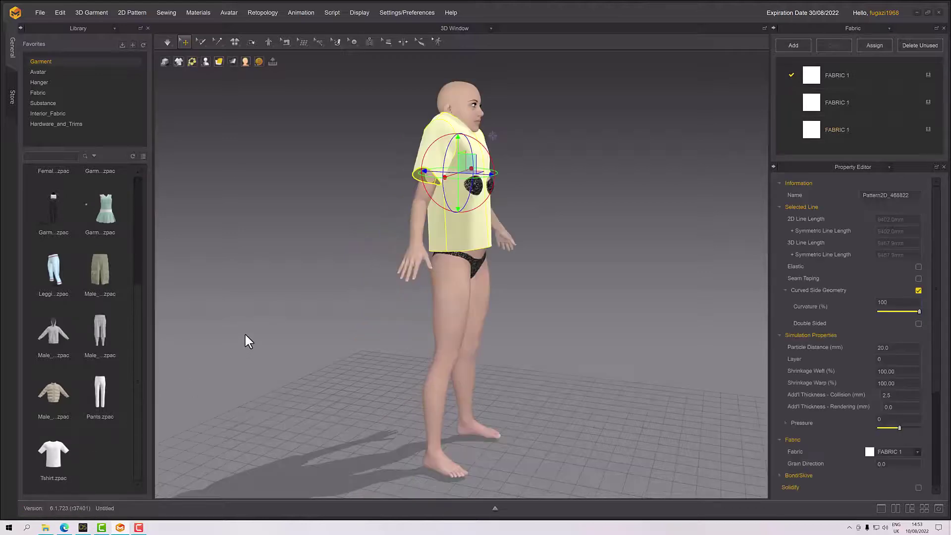
{"action": "right_click_drag", "start_coordinate": [275, 345], "coordinate": [229, 325]}
{"action": "middle_click_drag", "start_coordinate": [291, 305], "coordinate": [227, 360]}
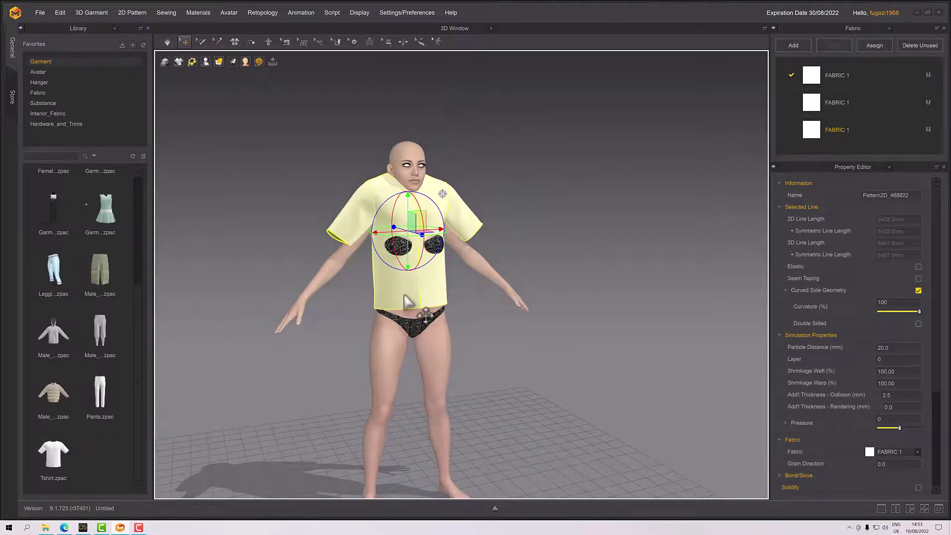
- Reset the 3D arrangement of all the T-shirt patterns and simulate them onto the avatar for a manual drape
{"action": "right_click_drag", "start_coordinate": [403, 302], "coordinate": [417, 293]}
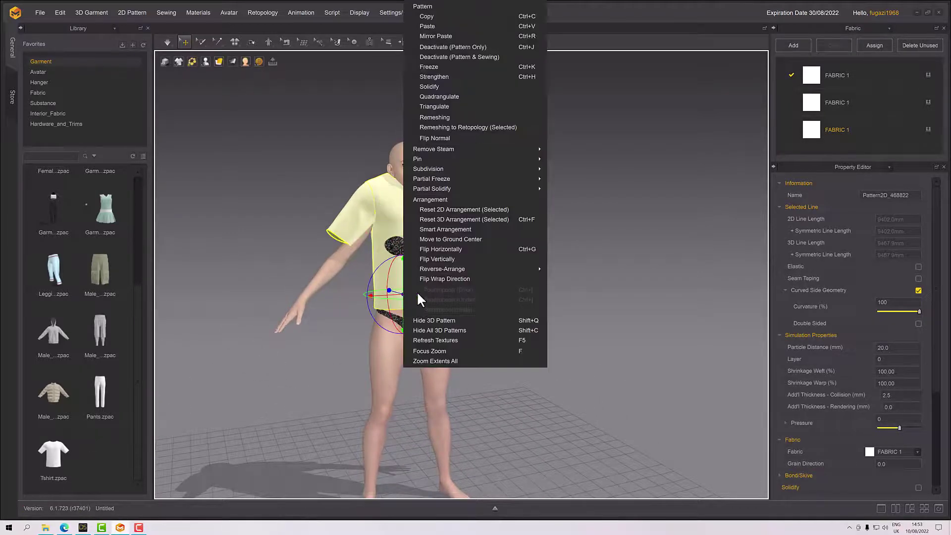
{"action": "left_click", "coordinate": [460, 219]}
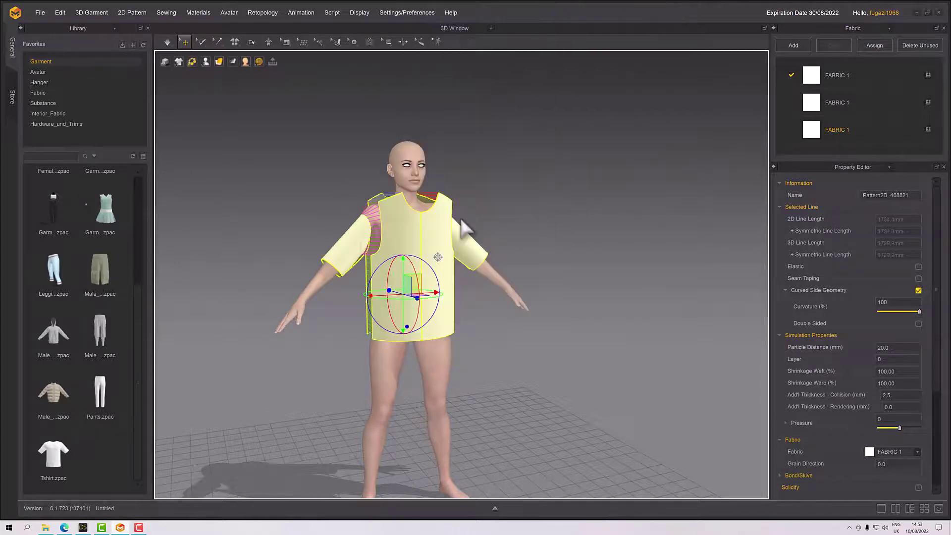
{"action": "right_click_drag", "start_coordinate": [501, 238], "coordinate": [478, 266]}
{"action": "key", "text": "space"}
{"action": "key", "text": "space"}
{"action": "scroll", "coordinate": [453, 259], "scroll_direction": "up", "scroll_amount": 2}
{"action": "scroll", "coordinate": [453, 267], "scroll_direction": "down", "scroll_amount": 6}
{"action": "middle_click_drag", "start_coordinate": [487, 238], "coordinate": [486, 289]}
{"action": "right_click_drag", "start_coordinate": [486, 289], "coordinate": [469, 282]}
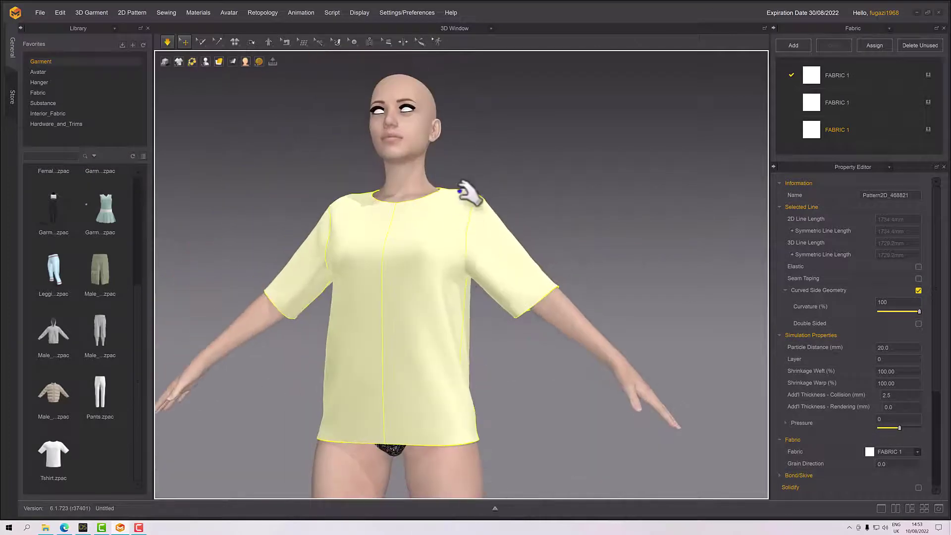
{"action": "right_click_drag", "start_coordinate": [563, 301], "coordinate": [496, 304]}
{"action": "right_click_drag", "start_coordinate": [425, 241], "coordinate": [525, 285]}
- Delete the simulated T-shirt and add Tshirt.zpac to the workspace once more
{"action": "key", "text": "Delete"}
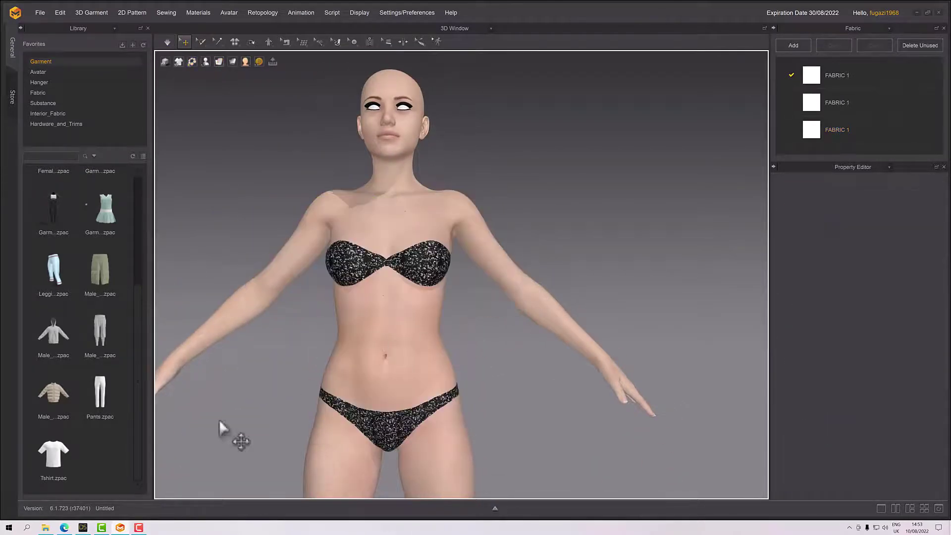
{"action": "right_click", "coordinate": [59, 457]}
{"action": "left_click", "coordinate": [76, 463]}
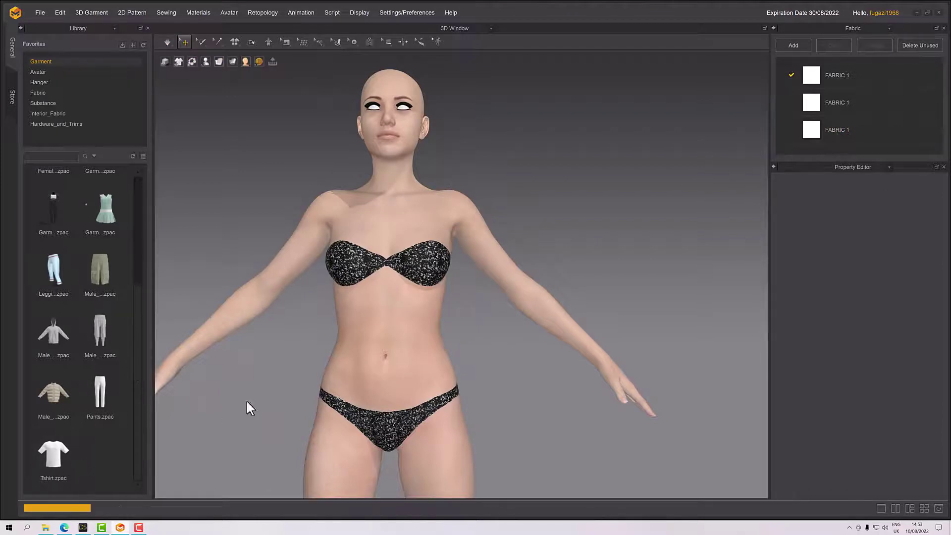
{"action": "scroll", "coordinate": [450, 223], "scroll_direction": "up", "scroll_amount": 2}
{"action": "right_click", "coordinate": [450, 223]}
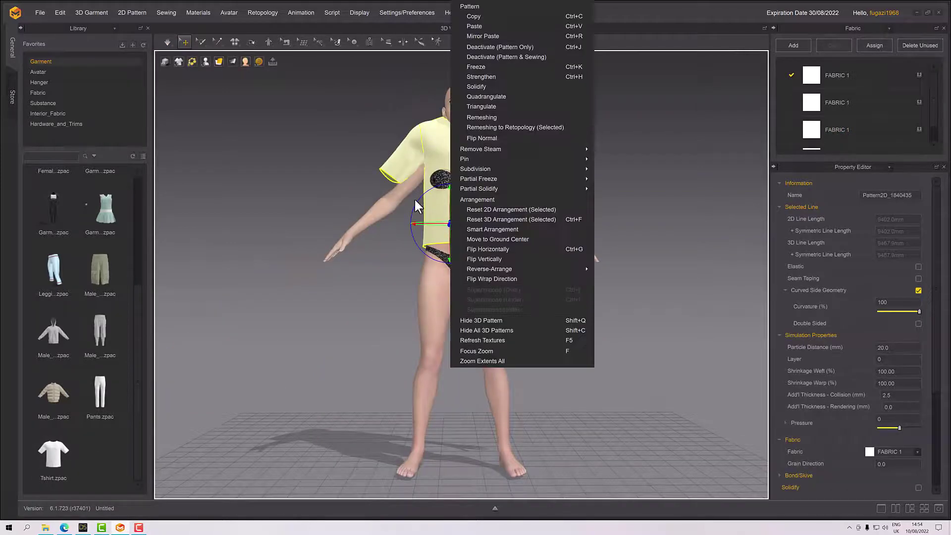
{"action": "left_click", "coordinate": [267, 41]}
{"action": "key", "text": "ctrl+n"}
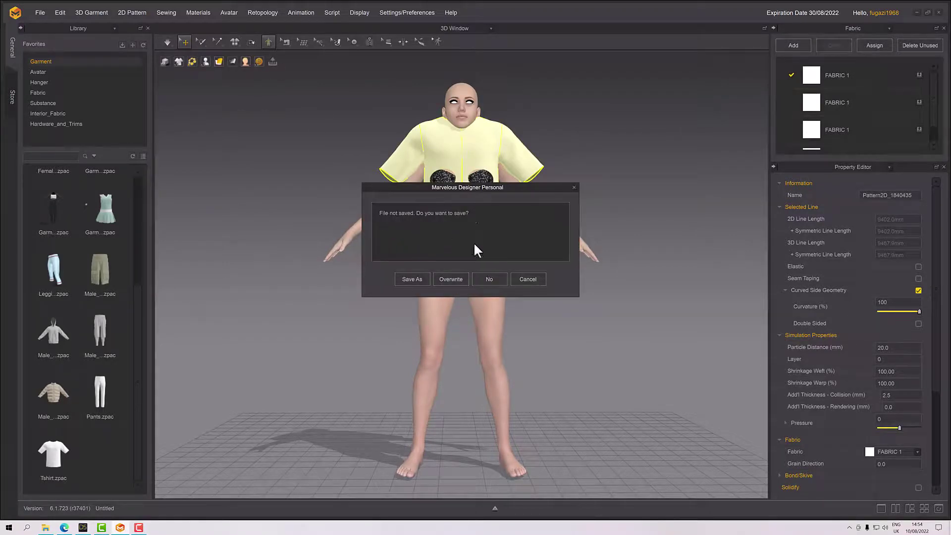
{"action": "left_click", "coordinate": [528, 279]}
{"action": "left_click", "coordinate": [270, 40]}
{"action": "left_click", "coordinate": [528, 279]}
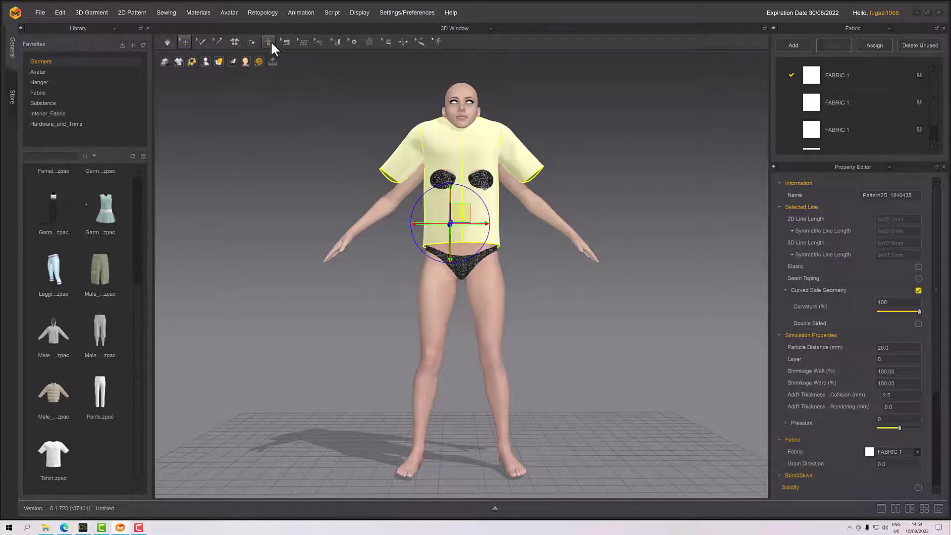
- Run Re-target Draping on the newly added T-shirt to fit it to the avatar's fitting suit
{"action": "mouse_move", "coordinate": [270, 41]}
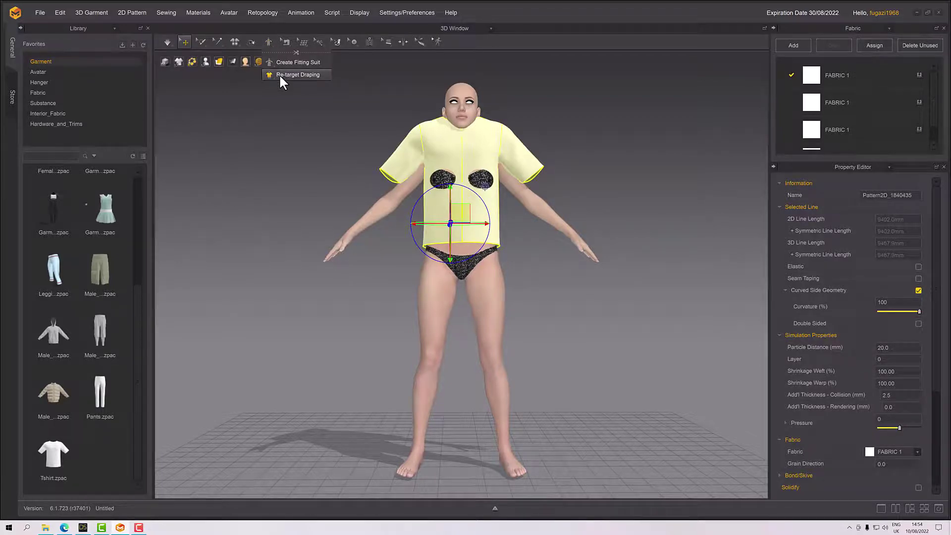
{"action": "left_click", "coordinate": [279, 73]}
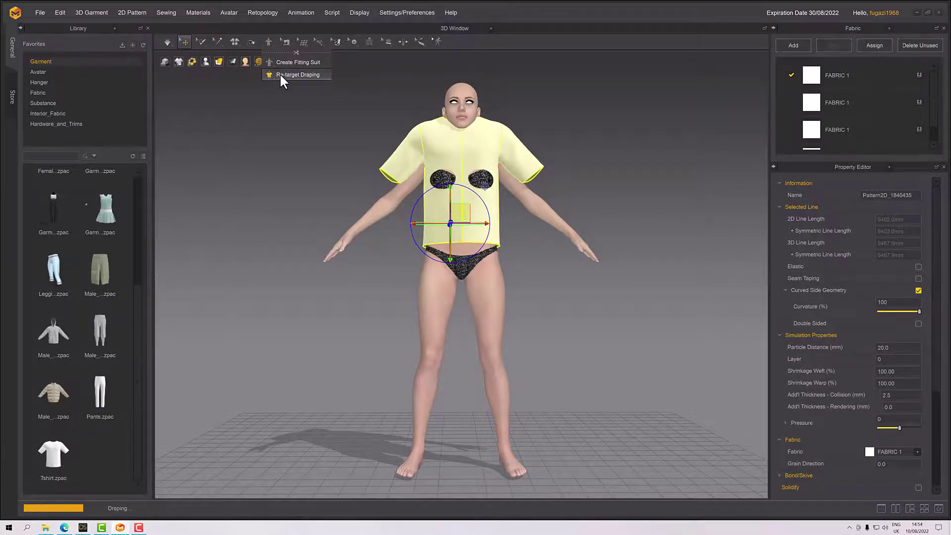
- Simulate the re-target draped T-shirt on the avatar and check its fit from the front and side
{"action": "right_click_drag", "start_coordinate": [446, 224], "coordinate": [477, 340]}
{"action": "scroll", "coordinate": [471, 230], "scroll_direction": "up", "scroll_amount": 5}
{"action": "scroll", "coordinate": [471, 340], "scroll_direction": "up", "scroll_amount": 2}
{"action": "key", "text": "space"}
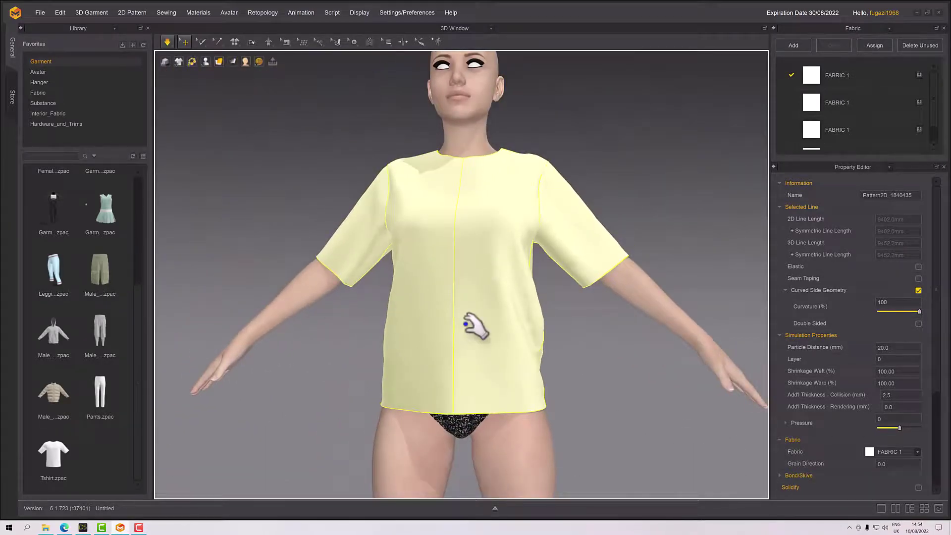
{"action": "scroll", "coordinate": [479, 327], "scroll_direction": "up", "scroll_amount": 2}
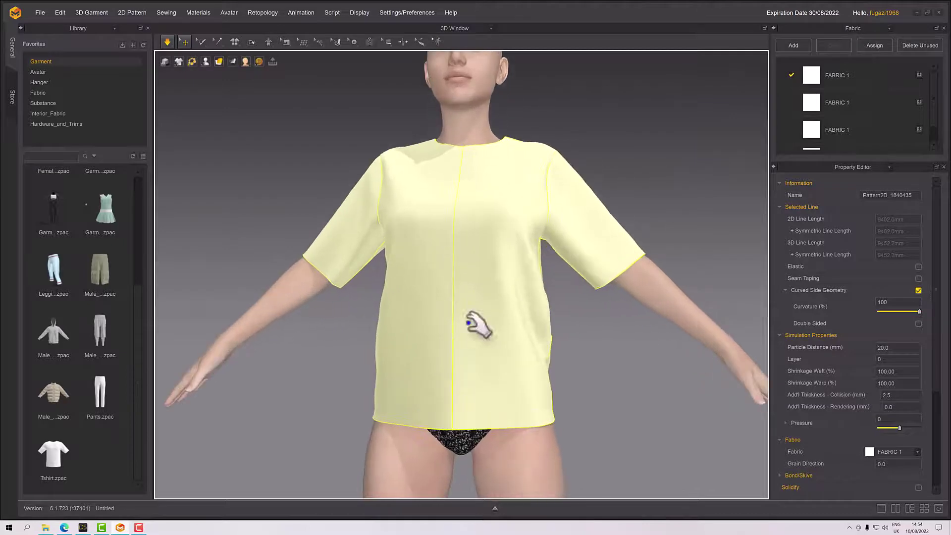
{"action": "mouse_move", "coordinate": [468, 324]}
{"action": "right_mouse_down"}
{"action": "mouse_move", "coordinate": [510, 329]}
{"action": "mouse_move", "coordinate": [471, 313]}
{"action": "mouse_move", "coordinate": [482, 361]}
{"action": "mouse_move", "coordinate": [572, 342]}
{"action": "mouse_move", "coordinate": [460, 339]}
{"action": "right_mouse_up"}
{"action": "key", "text": "space"}
{"action": "scroll", "coordinate": [606, 288], "scroll_direction": "down", "scroll_amount": 2}
{"action": "key", "text": "space"}
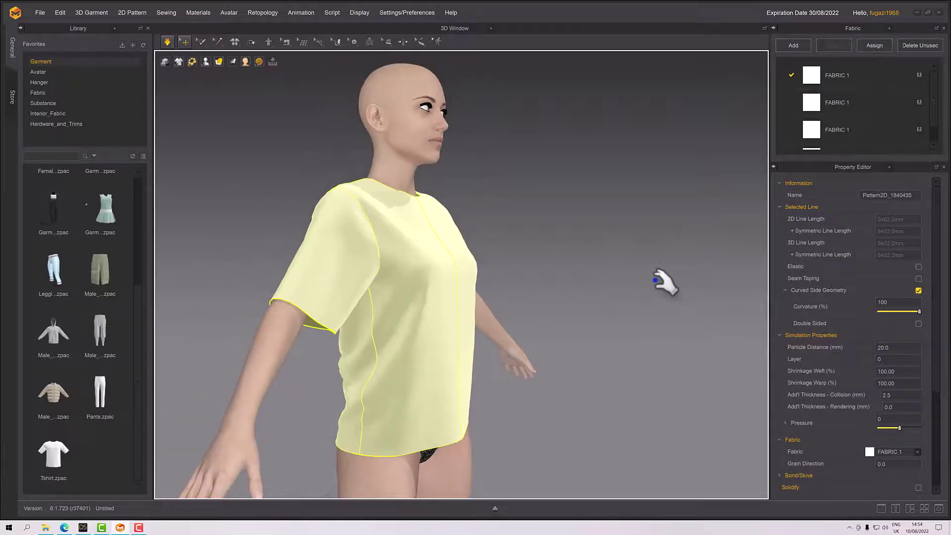
- Show the 3D and 2D pattern windows side by side and delete all the T-shirt patterns
{"action": "left_click", "coordinate": [896, 509]}
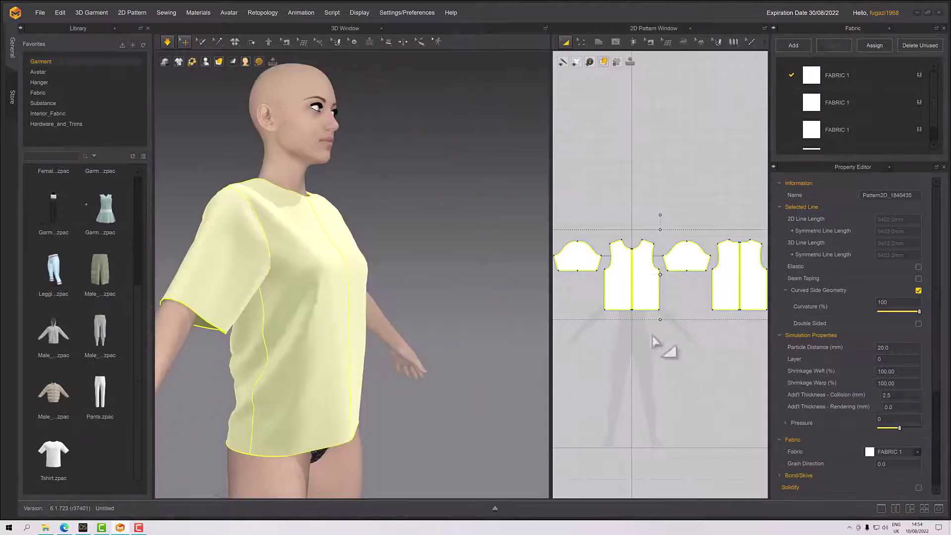
{"action": "scroll", "coordinate": [387, 289], "scroll_direction": "down", "scroll_amount": 1}
{"action": "scroll", "coordinate": [387, 289], "scroll_direction": "up", "scroll_amount": 2}
{"action": "right_click_drag", "start_coordinate": [387, 292], "coordinate": [370, 297]}
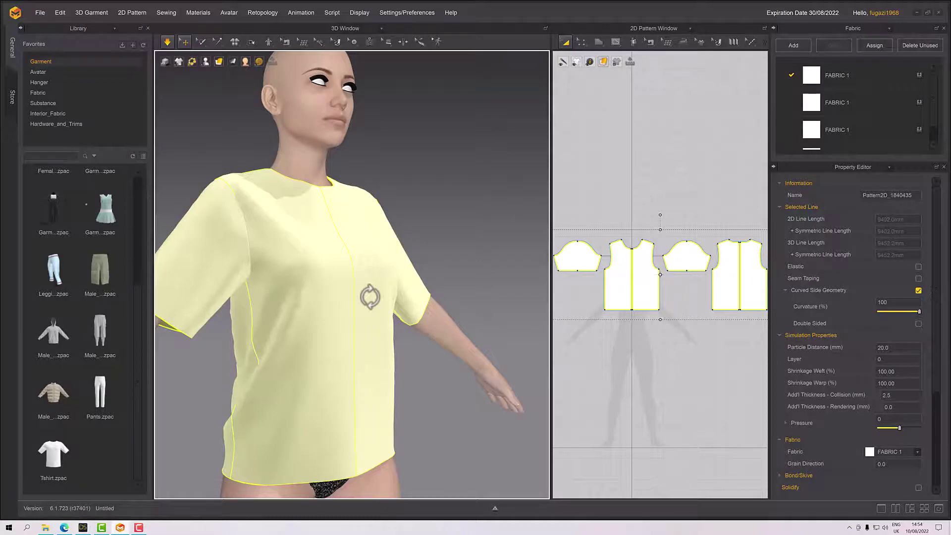
{"action": "scroll", "coordinate": [370, 278], "scroll_direction": "down", "scroll_amount": 3}
{"action": "scroll", "coordinate": [634, 370], "scroll_direction": "down", "scroll_amount": 2}
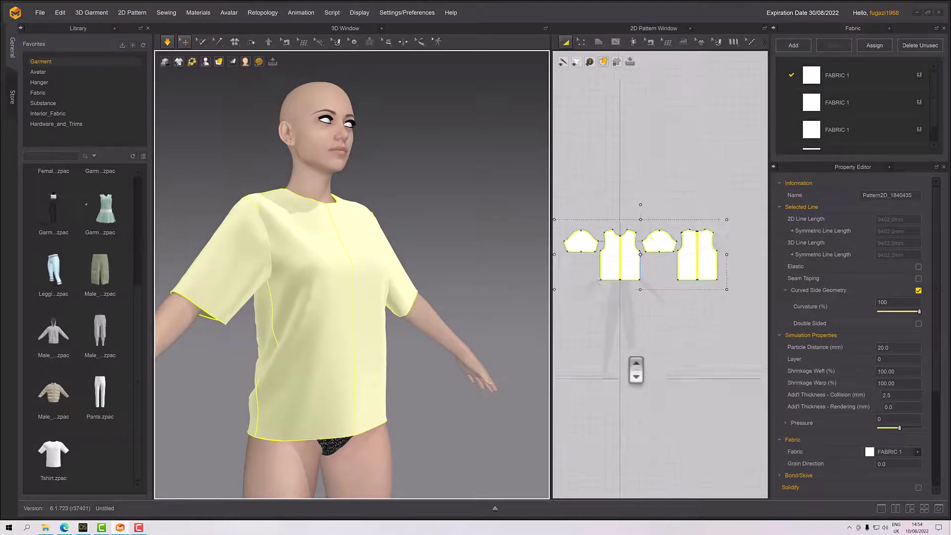
{"action": "scroll", "coordinate": [644, 374], "scroll_direction": "down", "scroll_amount": 2}
{"action": "left_click_drag", "start_coordinate": [571, 170], "coordinate": [744, 326]}
{"action": "key", "text": "Delete"}
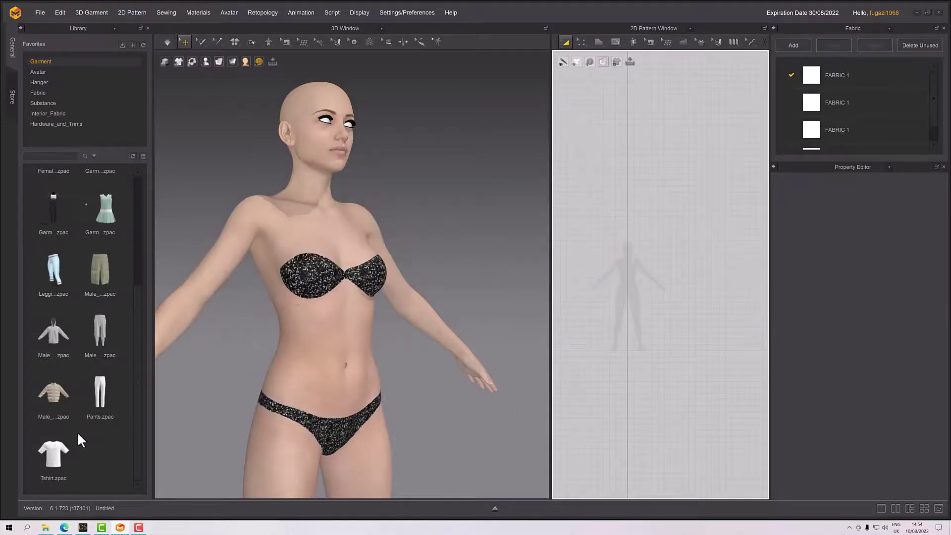
- Add the mint-green sleeveless dress with the pleated skirt from the garment library to the workspace
{"action": "scroll", "coordinate": [75, 441], "scroll_direction": "up", "scroll_amount": 3}
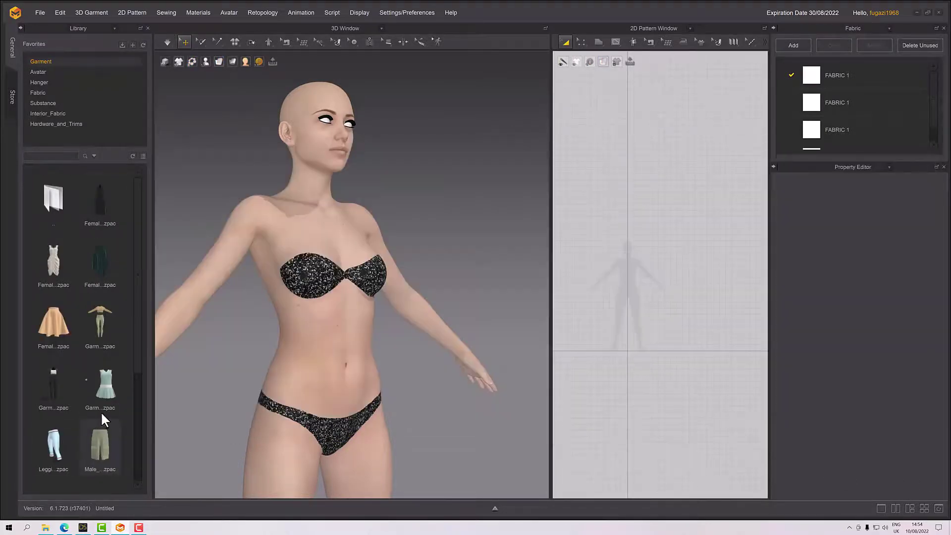
{"action": "right_click", "coordinate": [102, 384]}
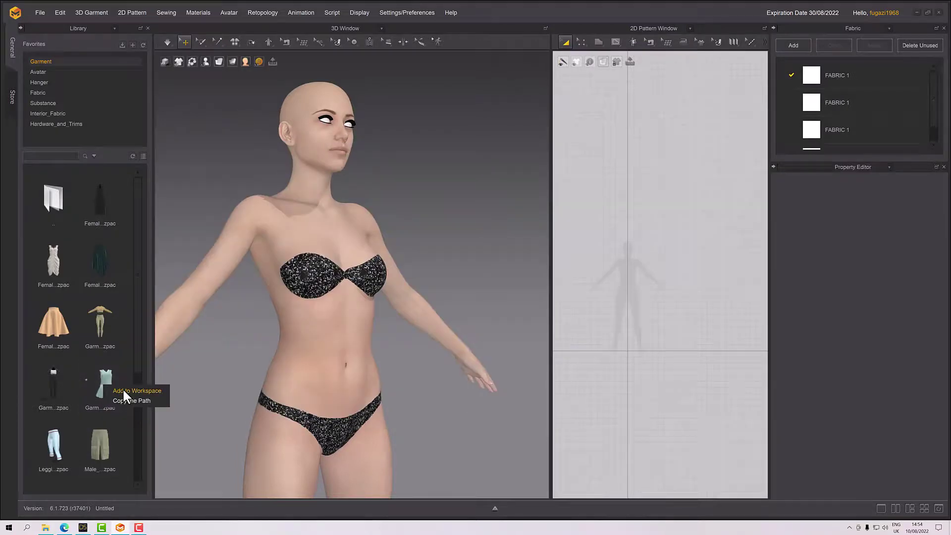
{"action": "left_click", "coordinate": [123, 391]}
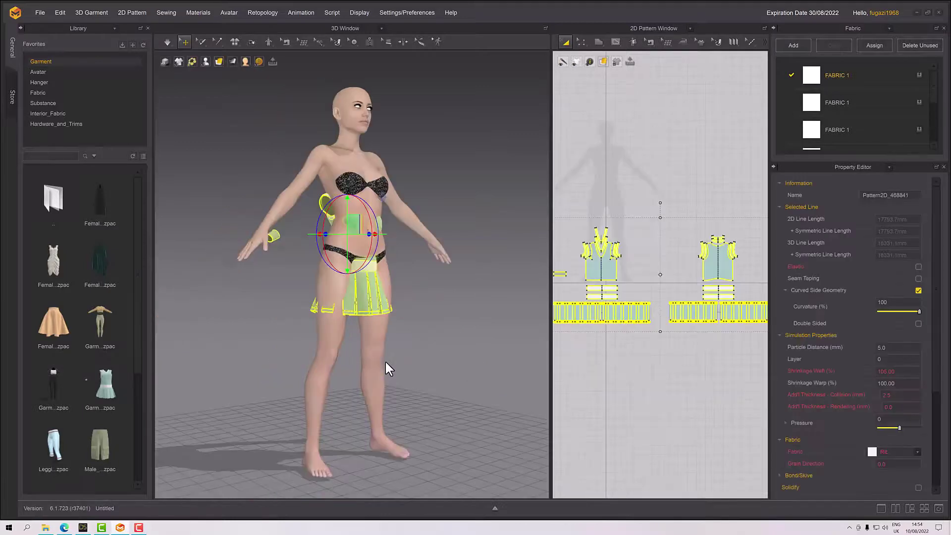
- Run Re-target Draping on the newly added pleated dress to fit it to the avatar
{"action": "right_click_drag", "start_coordinate": [419, 378], "coordinate": [178, 356]}
{"action": "scroll", "coordinate": [186, 364], "scroll_direction": "up", "scroll_amount": 2}
{"action": "scroll", "coordinate": [186, 362], "scroll_direction": "down", "scroll_amount": 4}
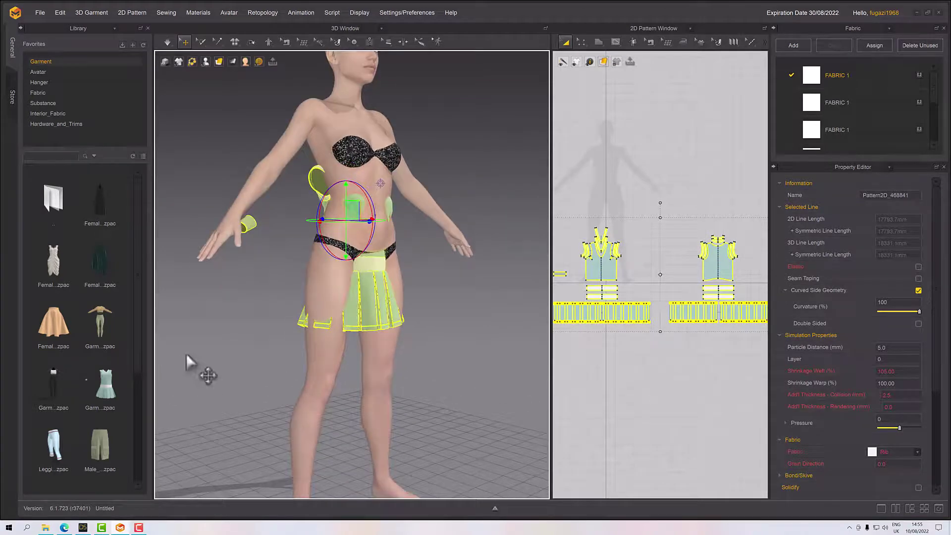
{"action": "middle_click_drag", "start_coordinate": [186, 353], "coordinate": [170, 394]}
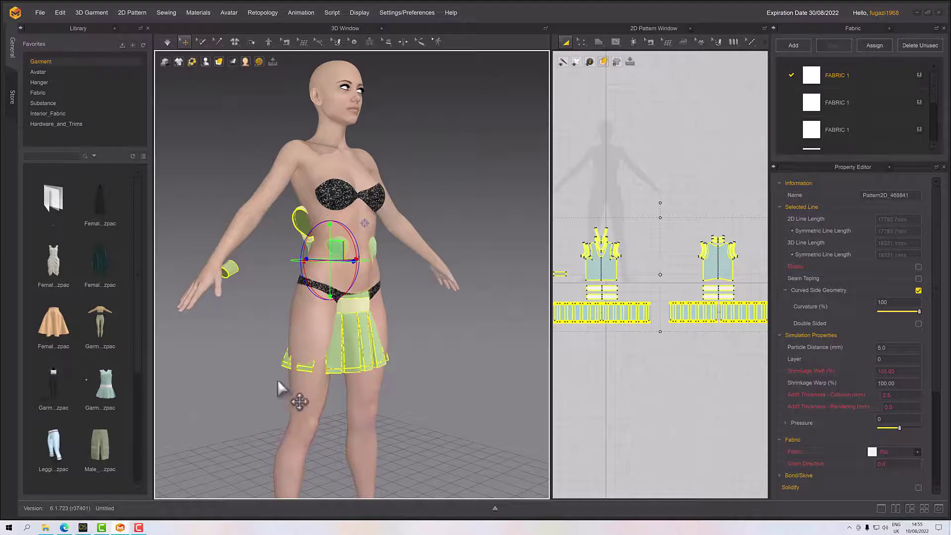
{"action": "left_click", "coordinate": [266, 43]}
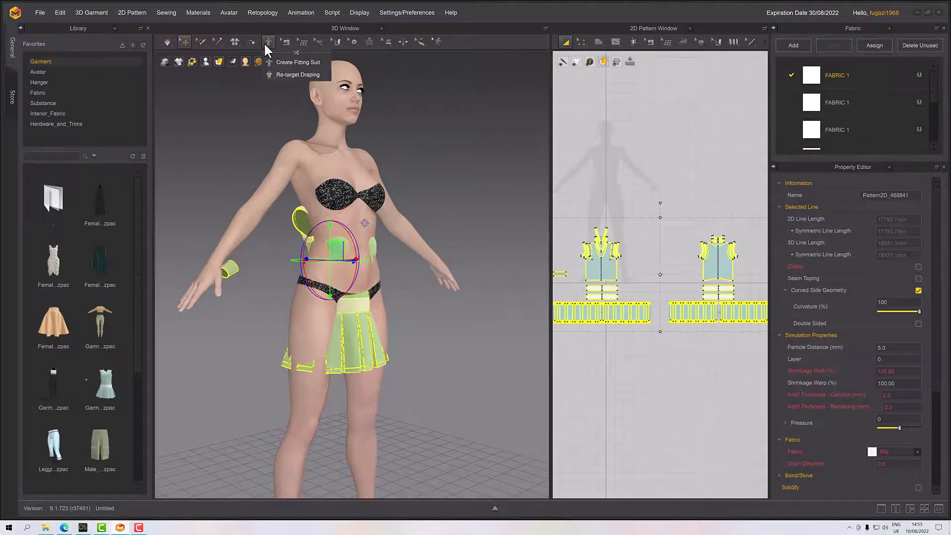
{"action": "left_click", "coordinate": [280, 75]}
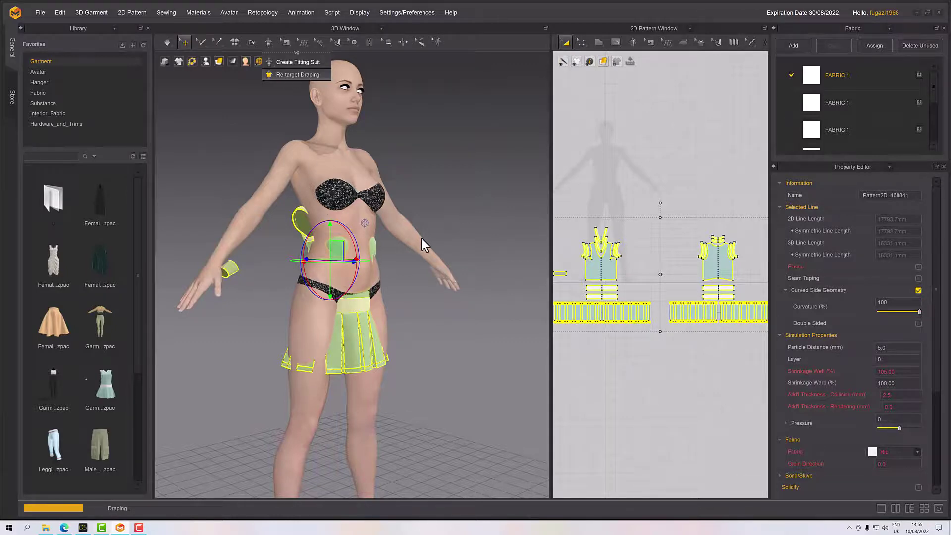
- Simulate the draped dress briefly, check the skirt from the side and stop the simulation
{"action": "right_click_drag", "start_coordinate": [358, 279], "coordinate": [272, 263]}
{"action": "left_click", "coordinate": [171, 43]}
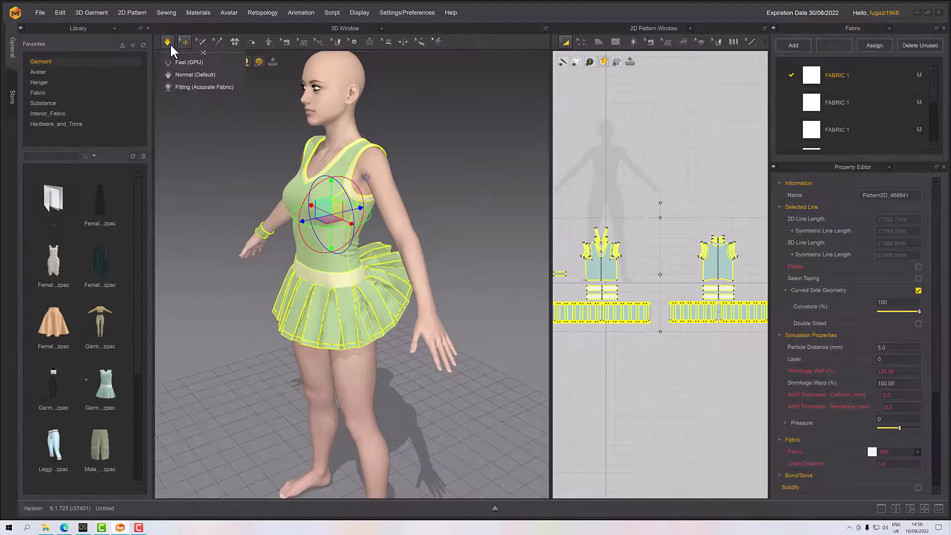
{"action": "right_click_drag", "start_coordinate": [349, 222], "coordinate": [391, 251]}
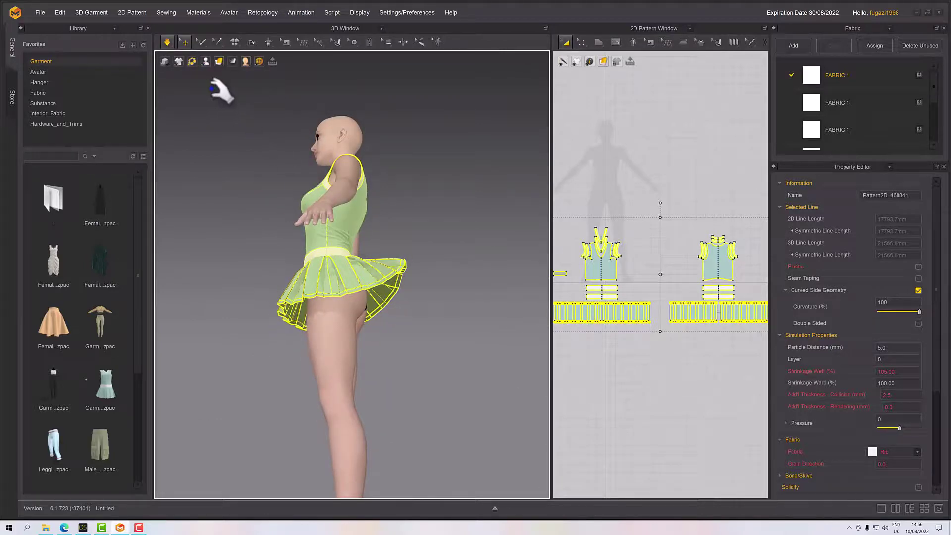
{"action": "left_click", "coordinate": [167, 42]}
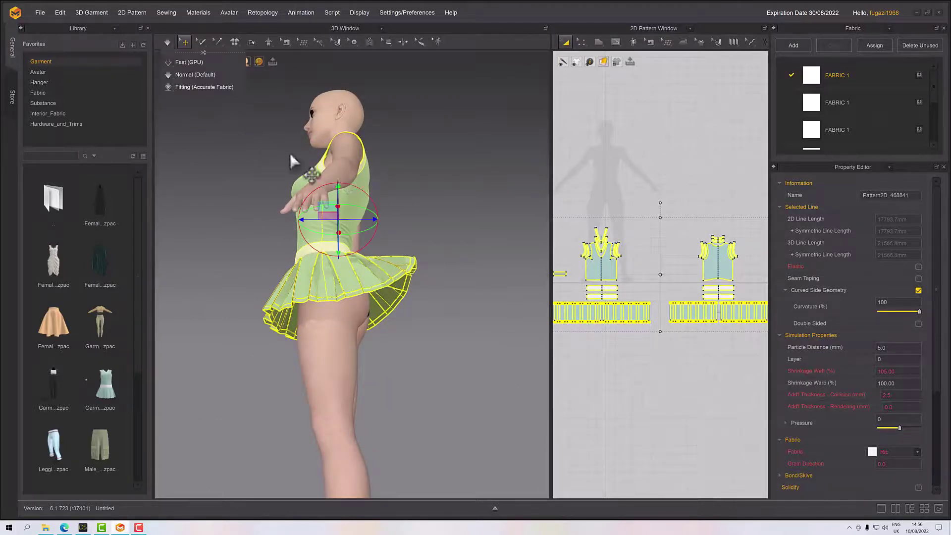
- Select all the front and back pleated skirt patterns and set their particle distance to 10 mm
{"action": "right_click_drag", "start_coordinate": [419, 208], "coordinate": [436, 252]}
{"action": "left_click", "coordinate": [645, 340]}
{"action": "left_click_drag", "start_coordinate": [669, 357], "coordinate": [528, 309]}
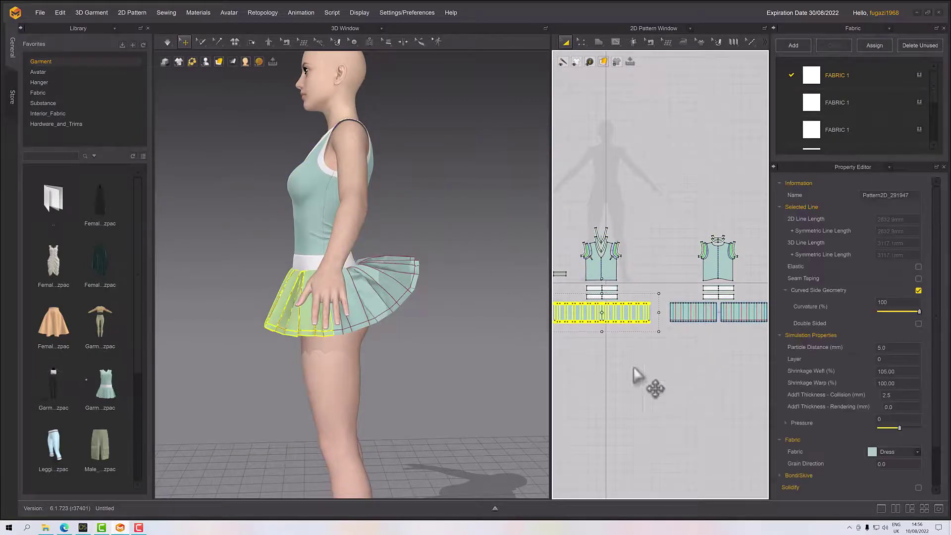
{"action": "scroll", "coordinate": [701, 355], "scroll_direction": "down", "scroll_amount": 4}
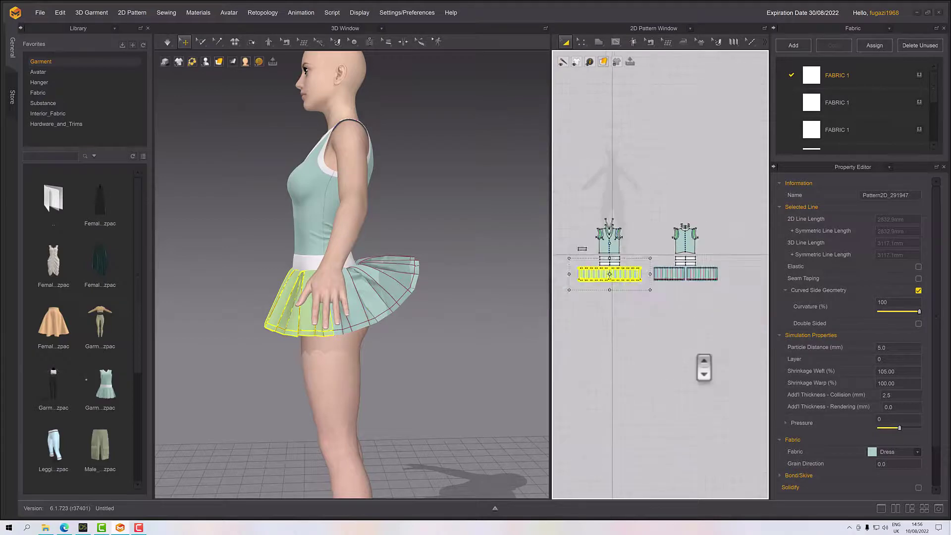
{"action": "left_click_drag", "start_coordinate": [727, 297], "coordinate": [557, 253]}
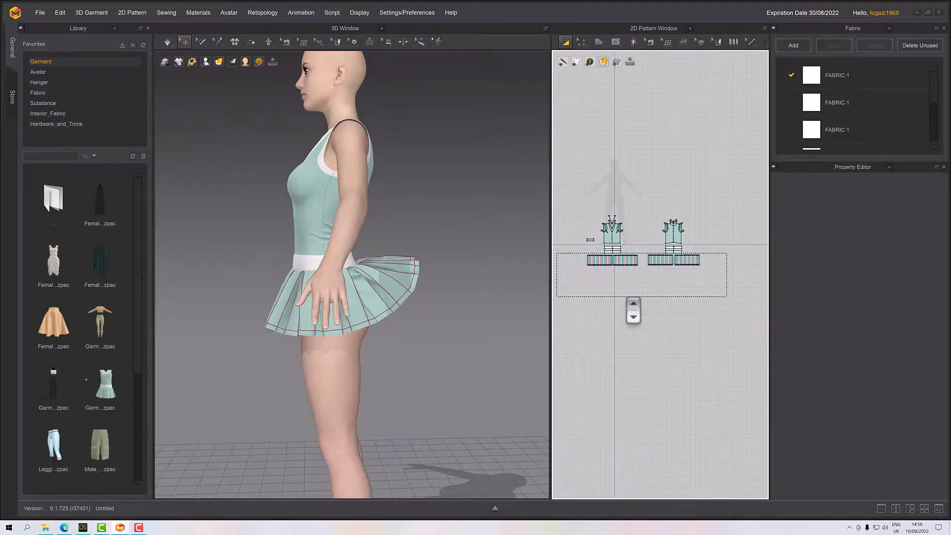
{"action": "left_click", "coordinate": [908, 348]}
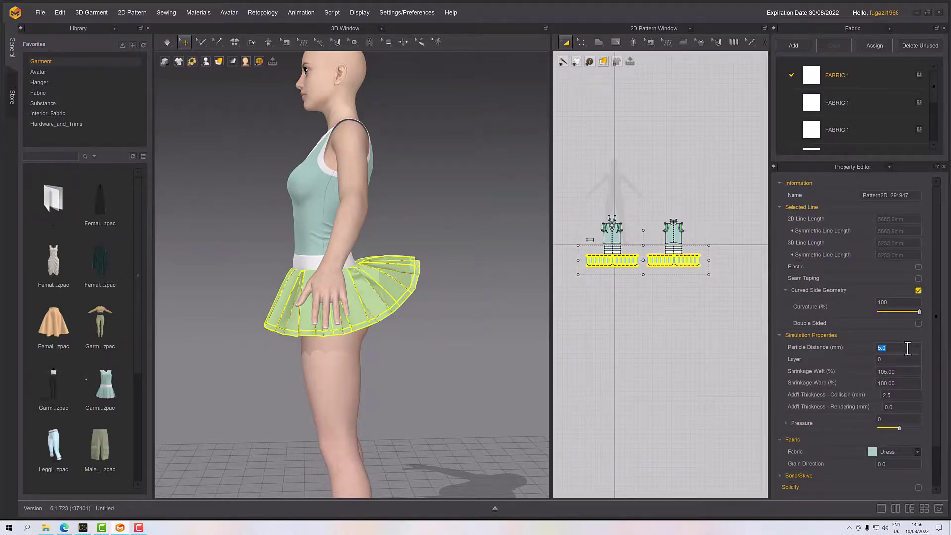
{"action": "key", "text": "Return"}
- Simulate the dress again and check how the pleated skirt falls around the avatar from several angles
{"action": "scroll", "coordinate": [368, 341], "scroll_direction": "up", "scroll_amount": 2}
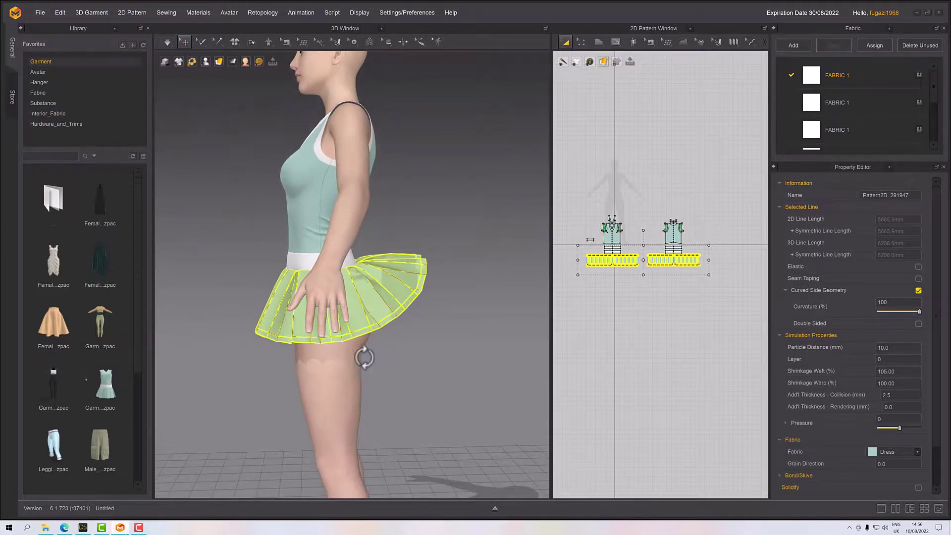
{"action": "right_click_drag", "start_coordinate": [367, 359], "coordinate": [375, 359]}
{"action": "left_click", "coordinate": [165, 40]}
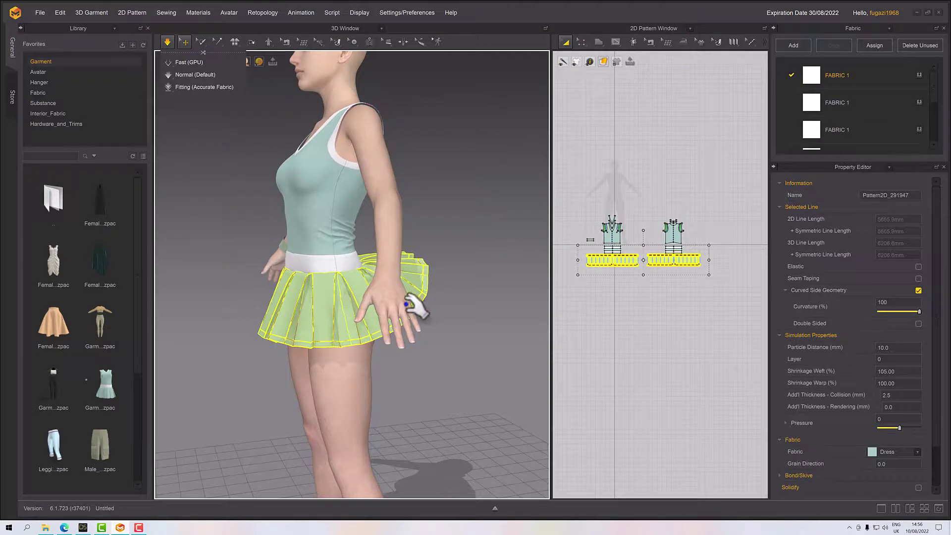
{"action": "right_click_drag", "start_coordinate": [406, 304], "coordinate": [337, 301]}
{"action": "right_click_drag", "start_coordinate": [382, 348], "coordinate": [415, 368]}
{"action": "scroll", "coordinate": [407, 383], "scroll_direction": "down", "scroll_amount": 3}
{"action": "scroll", "coordinate": [406, 383], "scroll_direction": "up", "scroll_amount": 4}
{"action": "scroll", "coordinate": [415, 387], "scroll_direction": "down", "scroll_amount": 3}
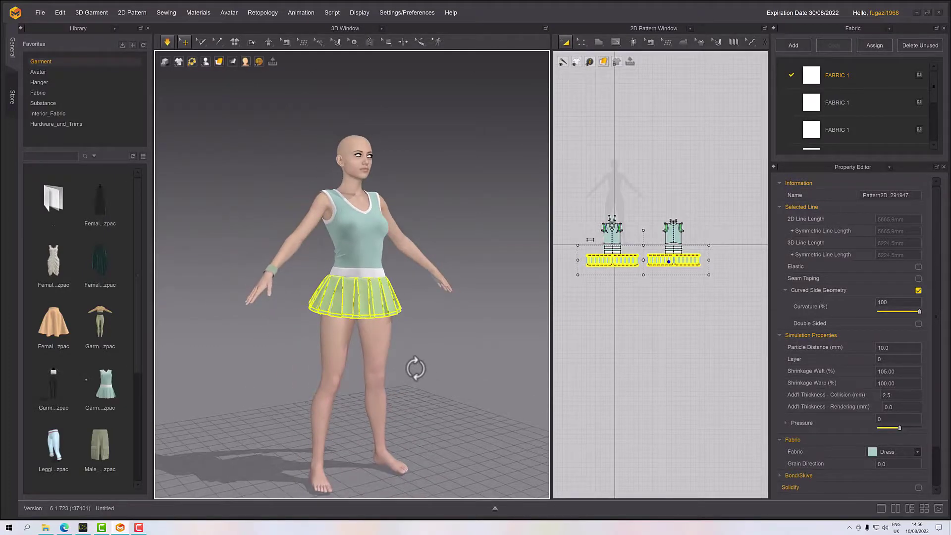
{"action": "scroll", "coordinate": [418, 376], "scroll_direction": "up", "scroll_amount": 5}
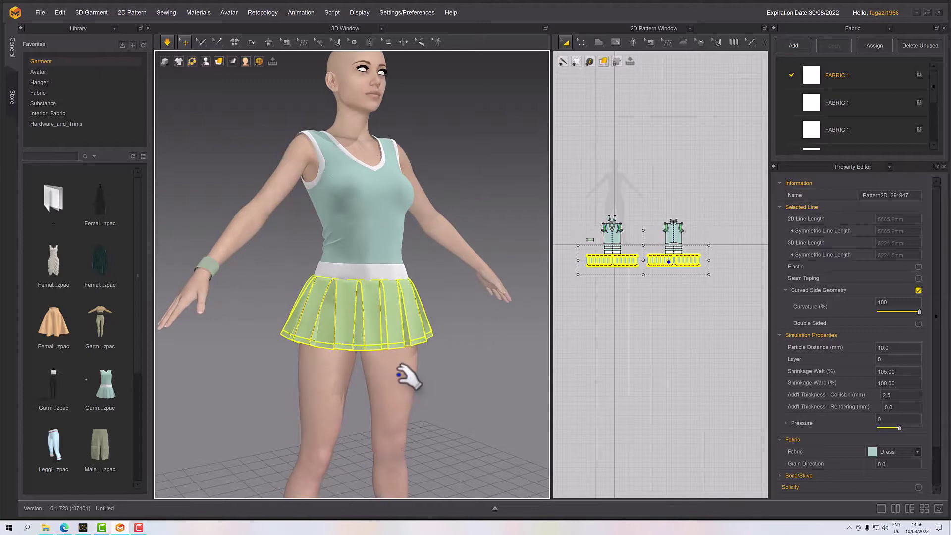
{"action": "mouse_move", "coordinate": [401, 376]}
{"action": "right_mouse_down"}
{"action": "mouse_move", "coordinate": [363, 387]}
{"action": "mouse_move", "coordinate": [386, 372]}
{"action": "right_mouse_up"}
{"action": "key", "text": "space"}
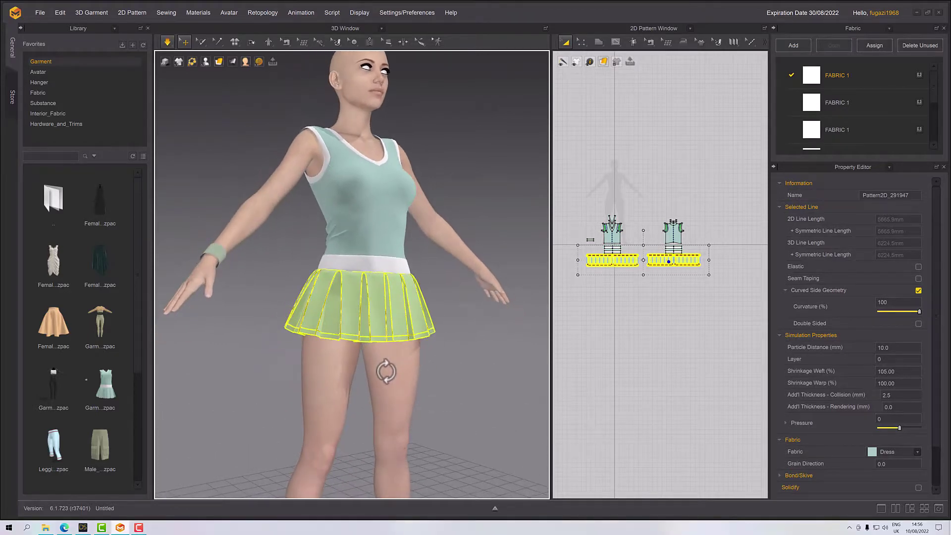